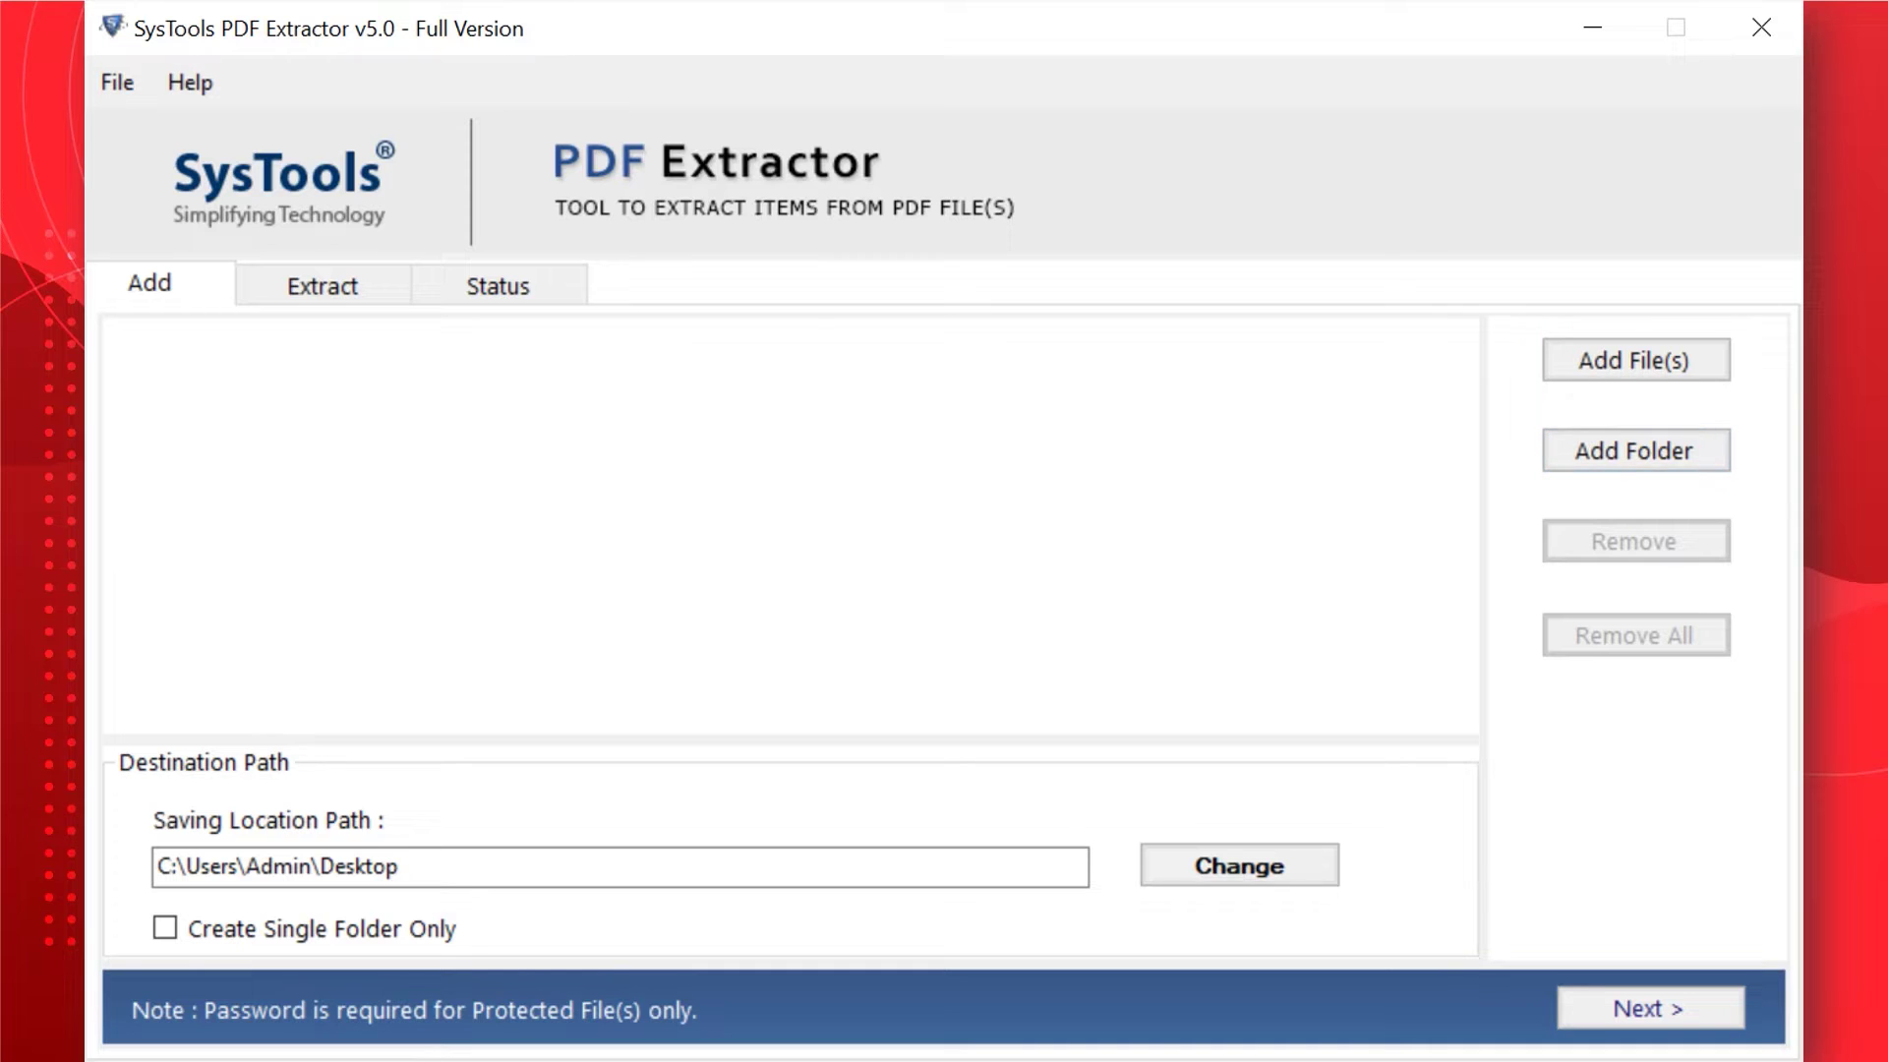
- Start adding individual PDF files and browse to the PDF Files folder inside Files on New Volume (E:)
{"action": "left_click", "coordinate": [1636, 360]}
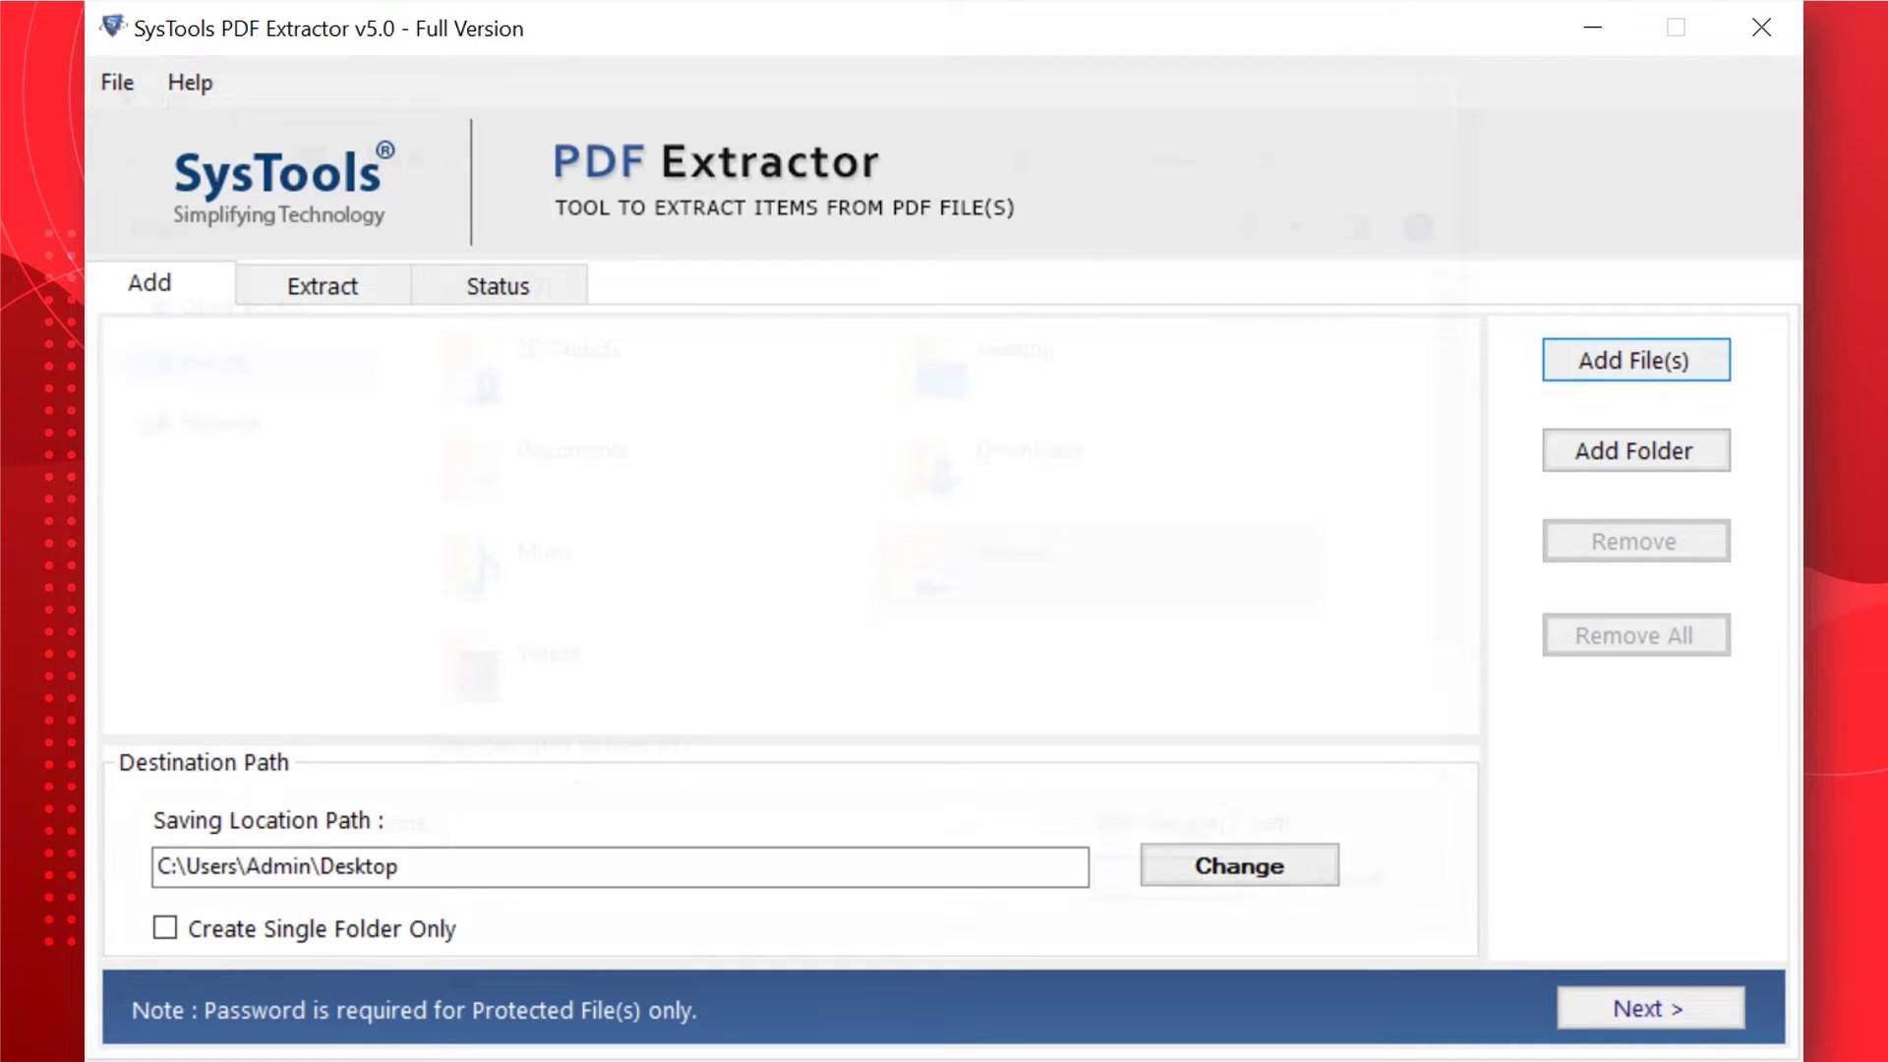
{"action": "scroll", "coordinate": [904, 590], "scroll_direction": "down", "scroll_amount": 3}
{"action": "double_click", "coordinate": [590, 730]}
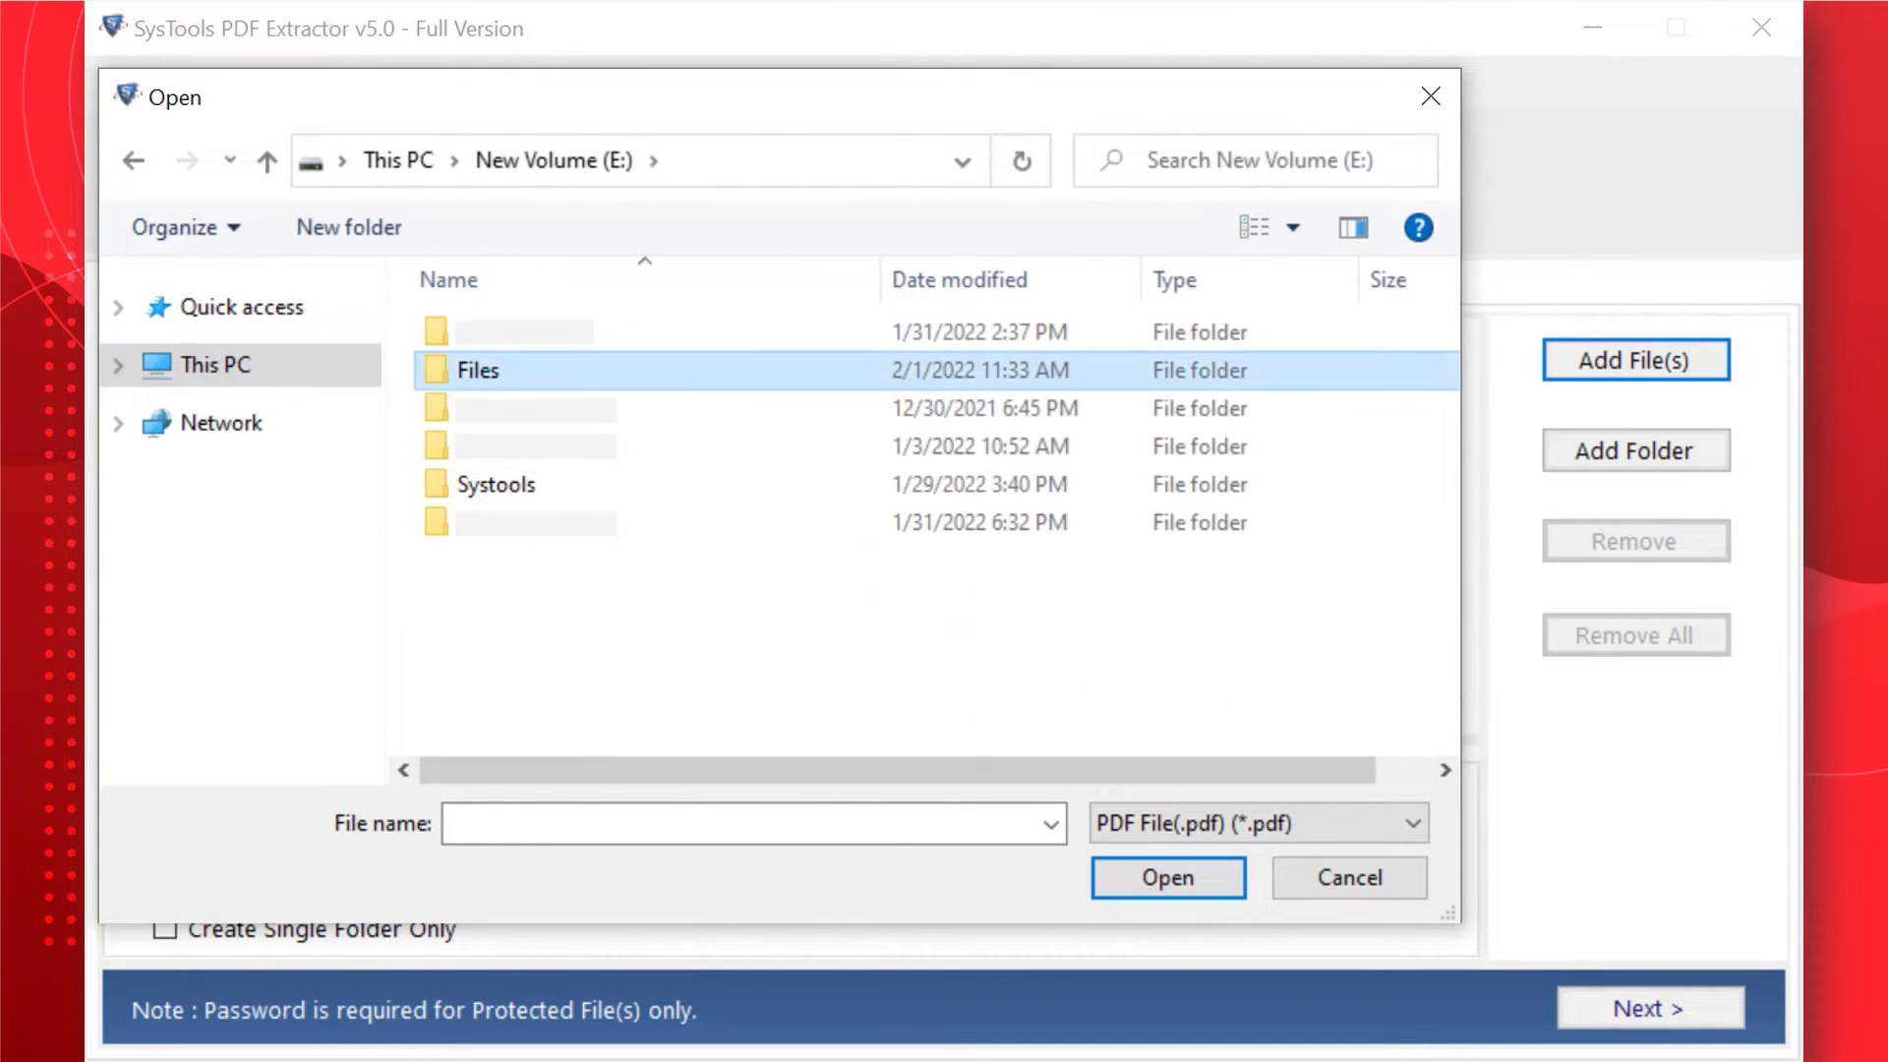
{"action": "double_click", "coordinate": [478, 369]}
{"action": "scroll", "coordinate": [787, 521], "scroll_direction": "down", "scroll_amount": 3}
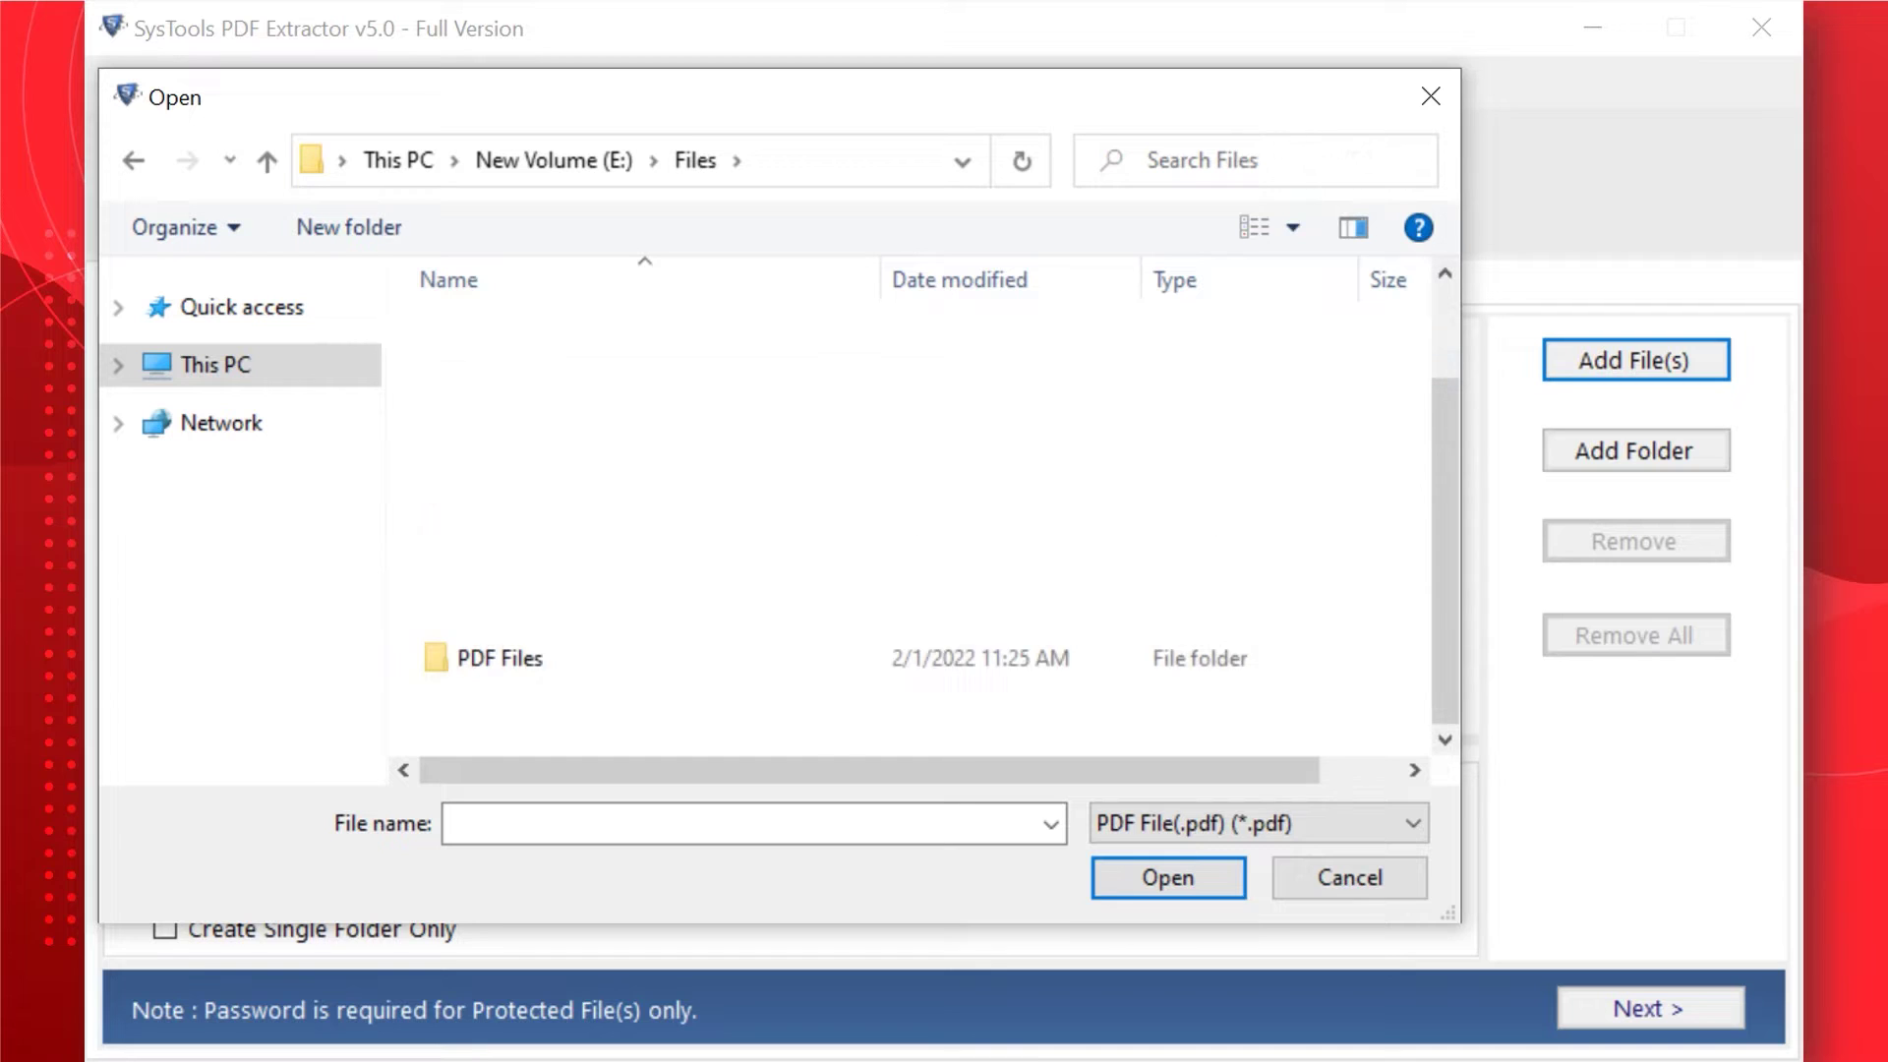
{"action": "double_click", "coordinate": [499, 658]}
- Add the first seven PDFs in the folder, through 2957 Fit Sample Analysis5.pdf.pdf, to the file list
{"action": "left_click", "coordinate": [655, 332]}
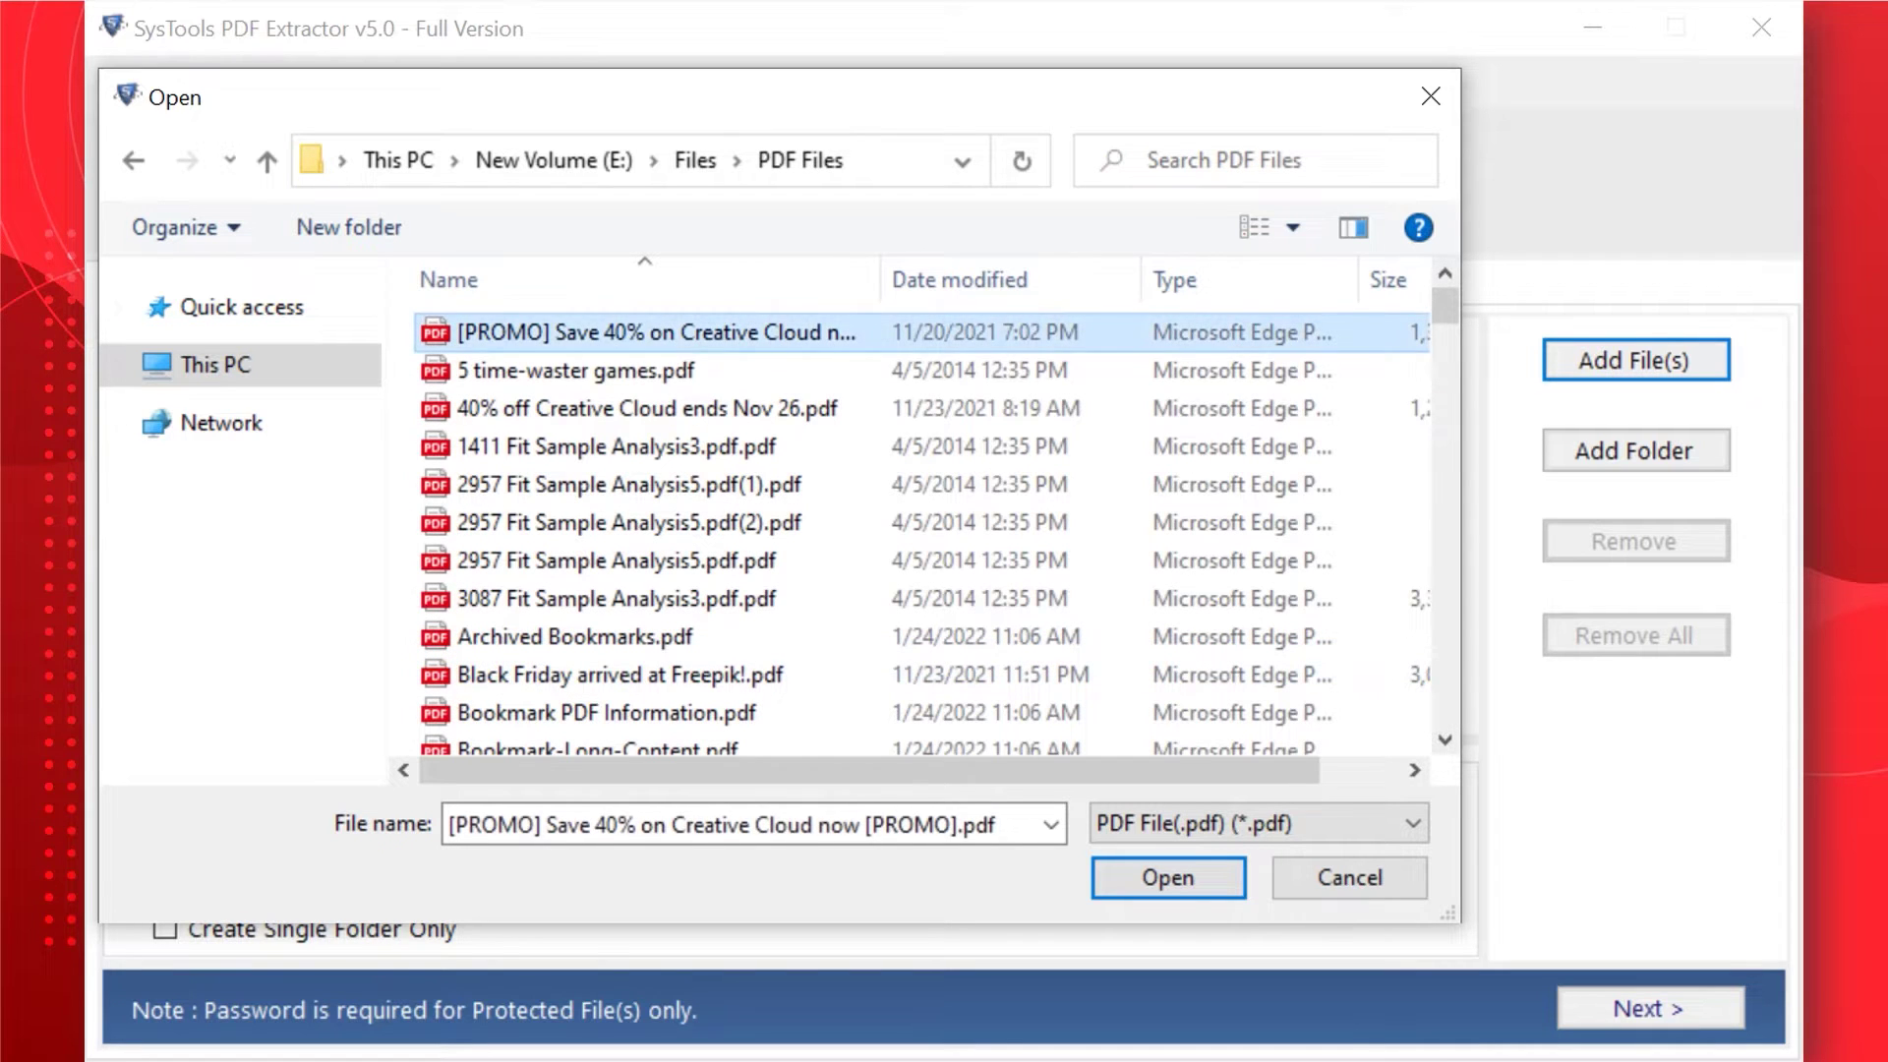
{"action": "left_click", "coordinate": [576, 371], "text": "ctrl"}
{"action": "left_click", "coordinate": [647, 409], "text": "ctrl"}
{"action": "left_click", "coordinate": [617, 447], "text": "ctrl"}
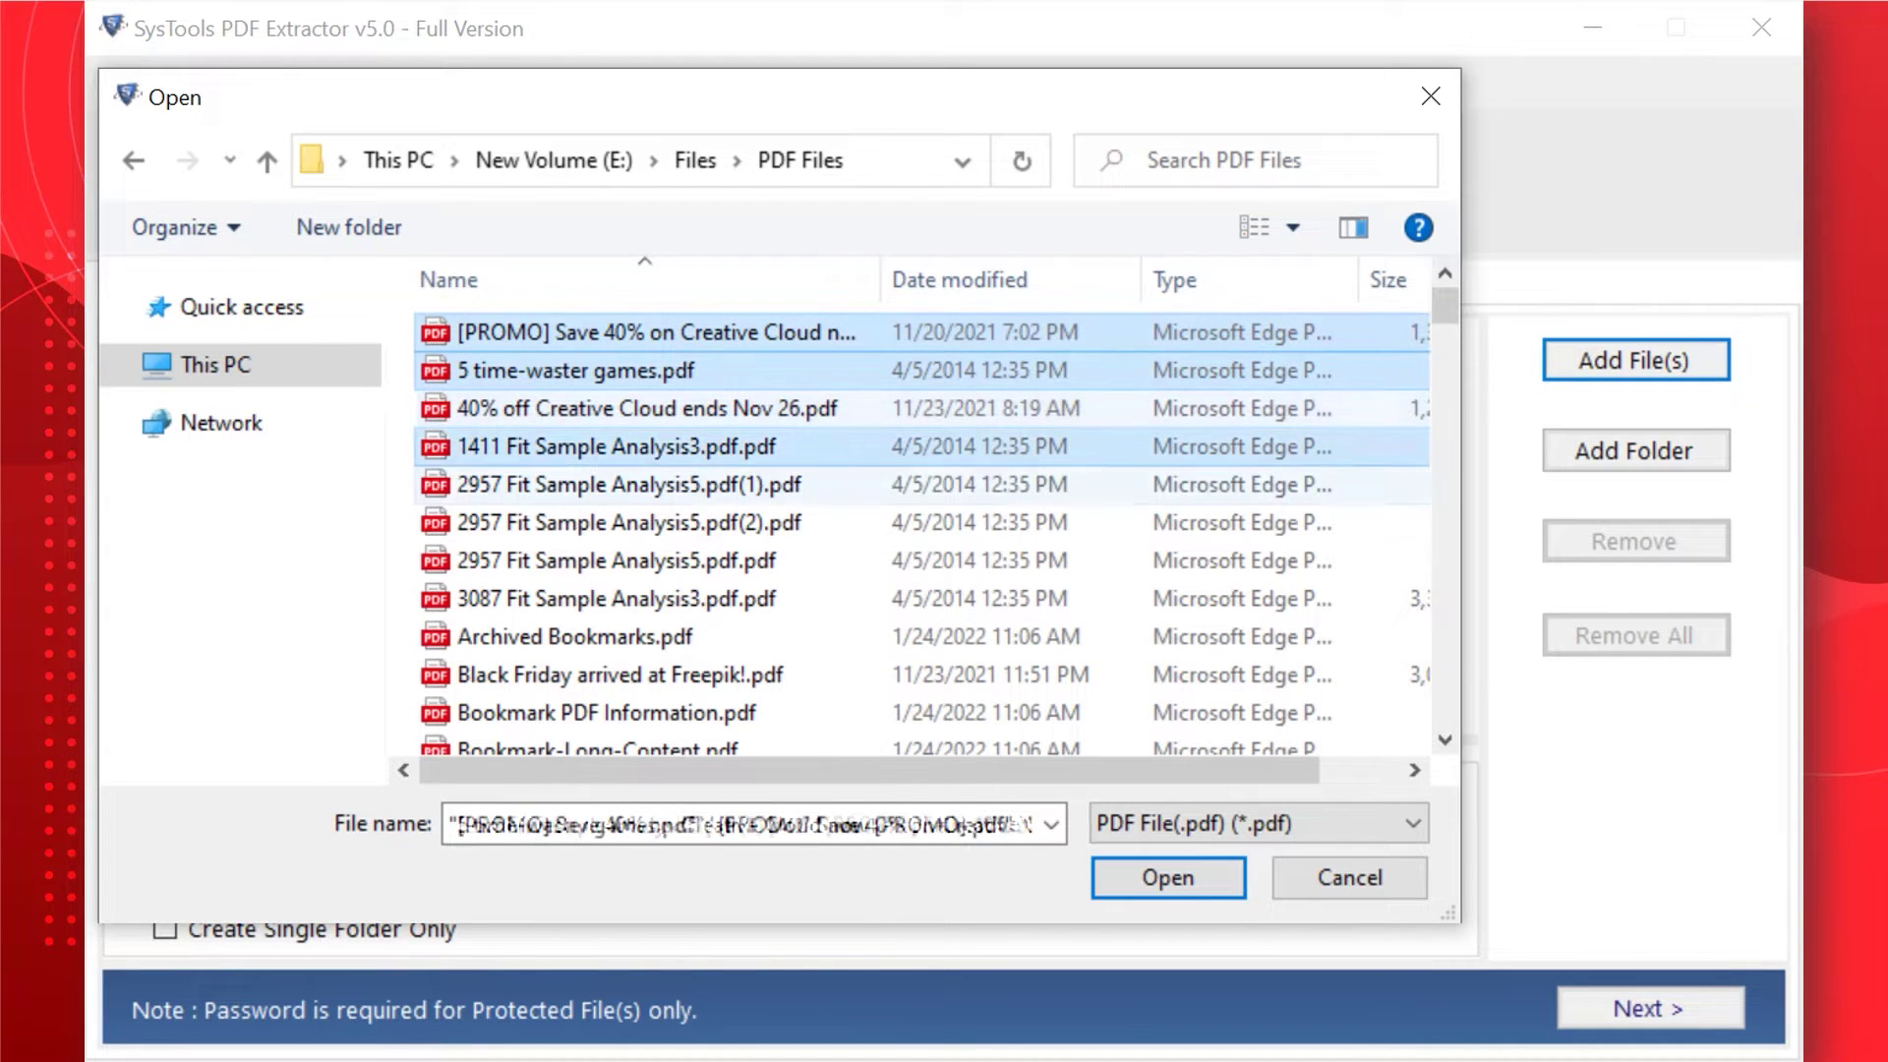
{"action": "left_click", "coordinate": [629, 485], "text": "ctrl"}
{"action": "left_click", "coordinate": [590, 522], "text": "ctrl"}
{"action": "left_click", "coordinate": [590, 560], "text": "ctrl"}
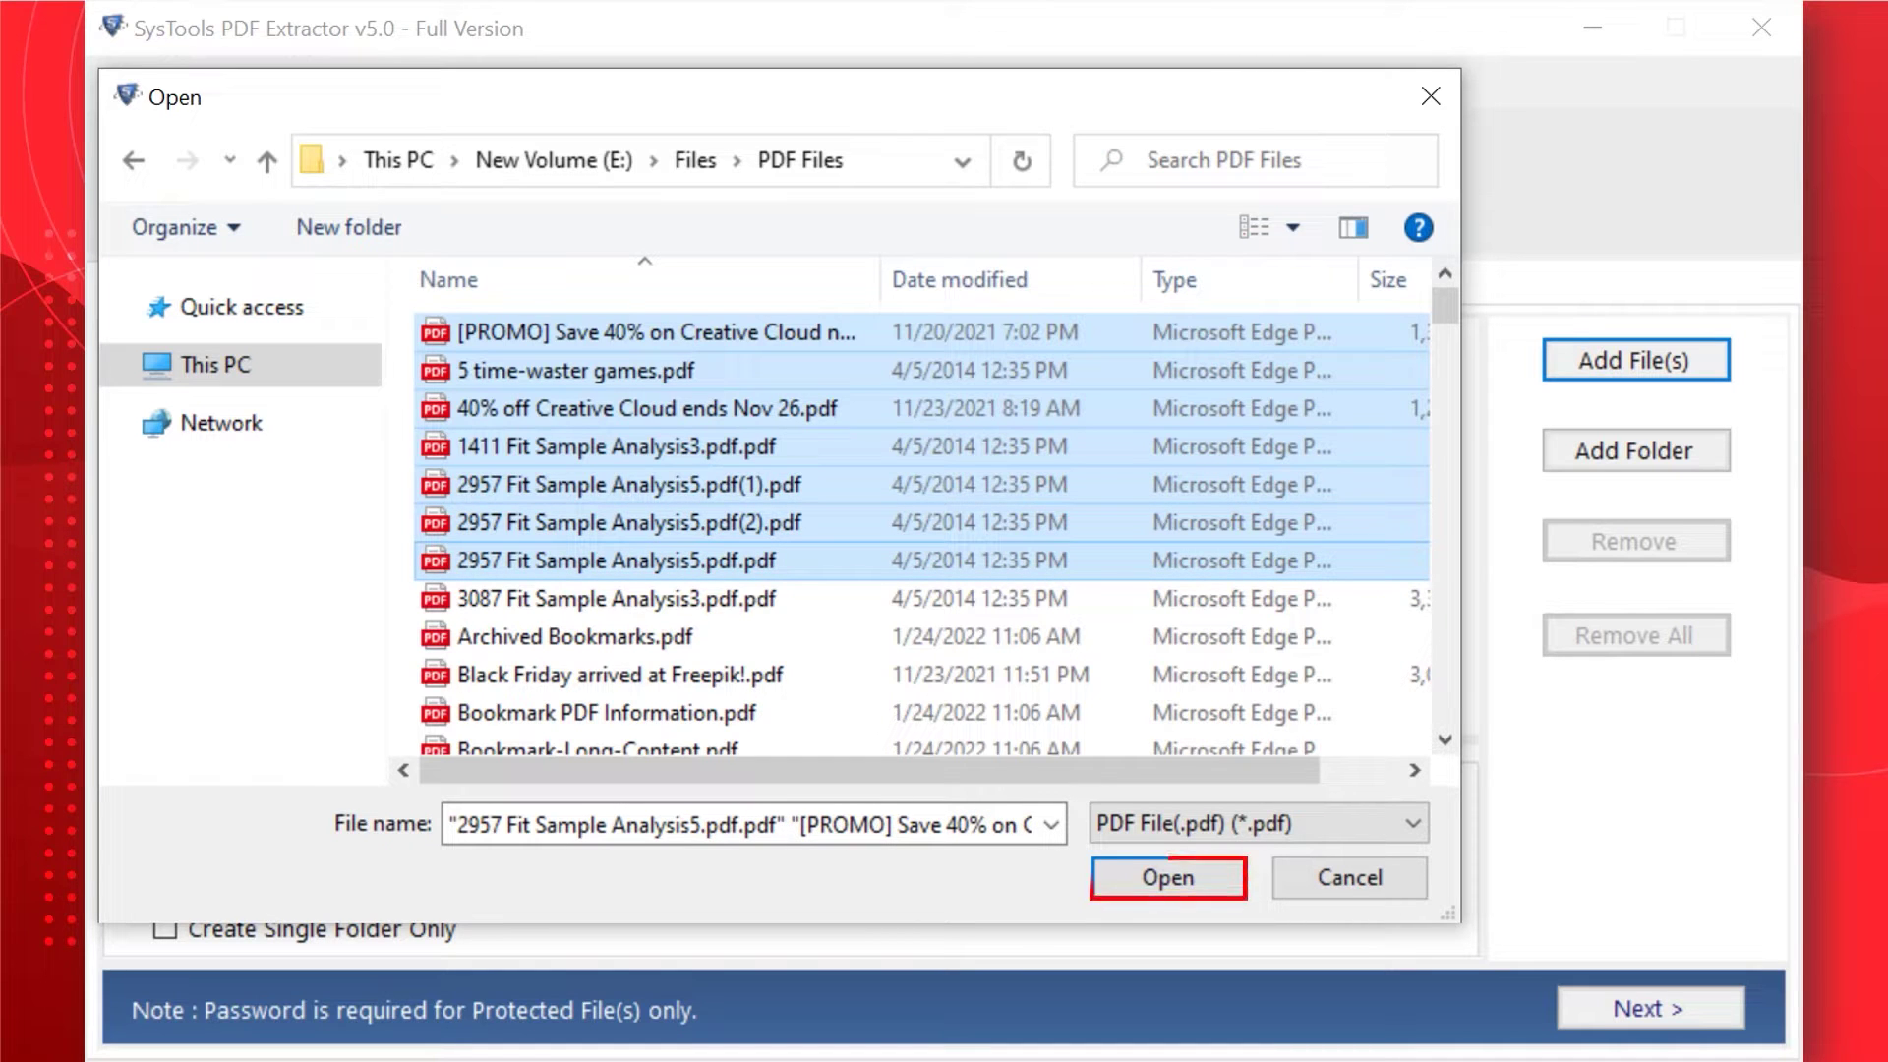
{"action": "key", "text": "Return"}
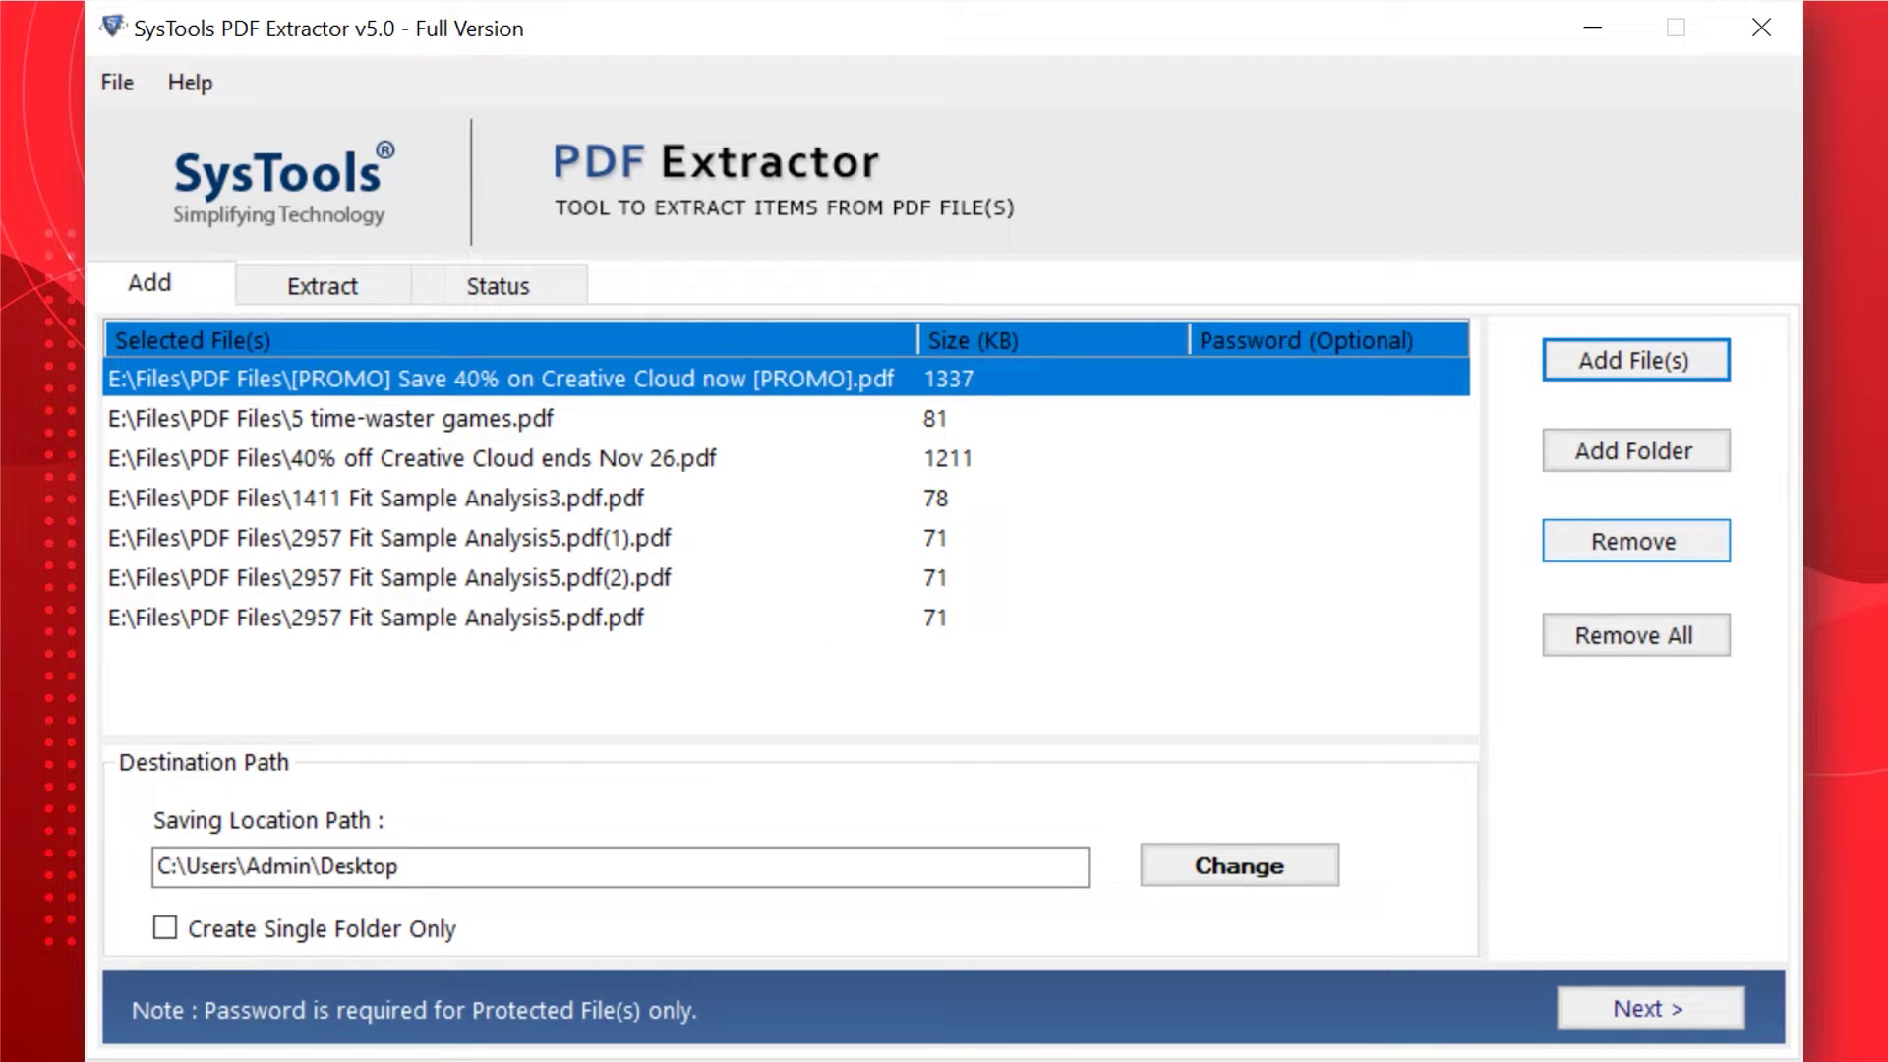
- Remove the [PROMO] Save 40% on Creative Cloud PDF, and clear all remaining files from the list
{"action": "left_click", "coordinate": [1635, 541]}
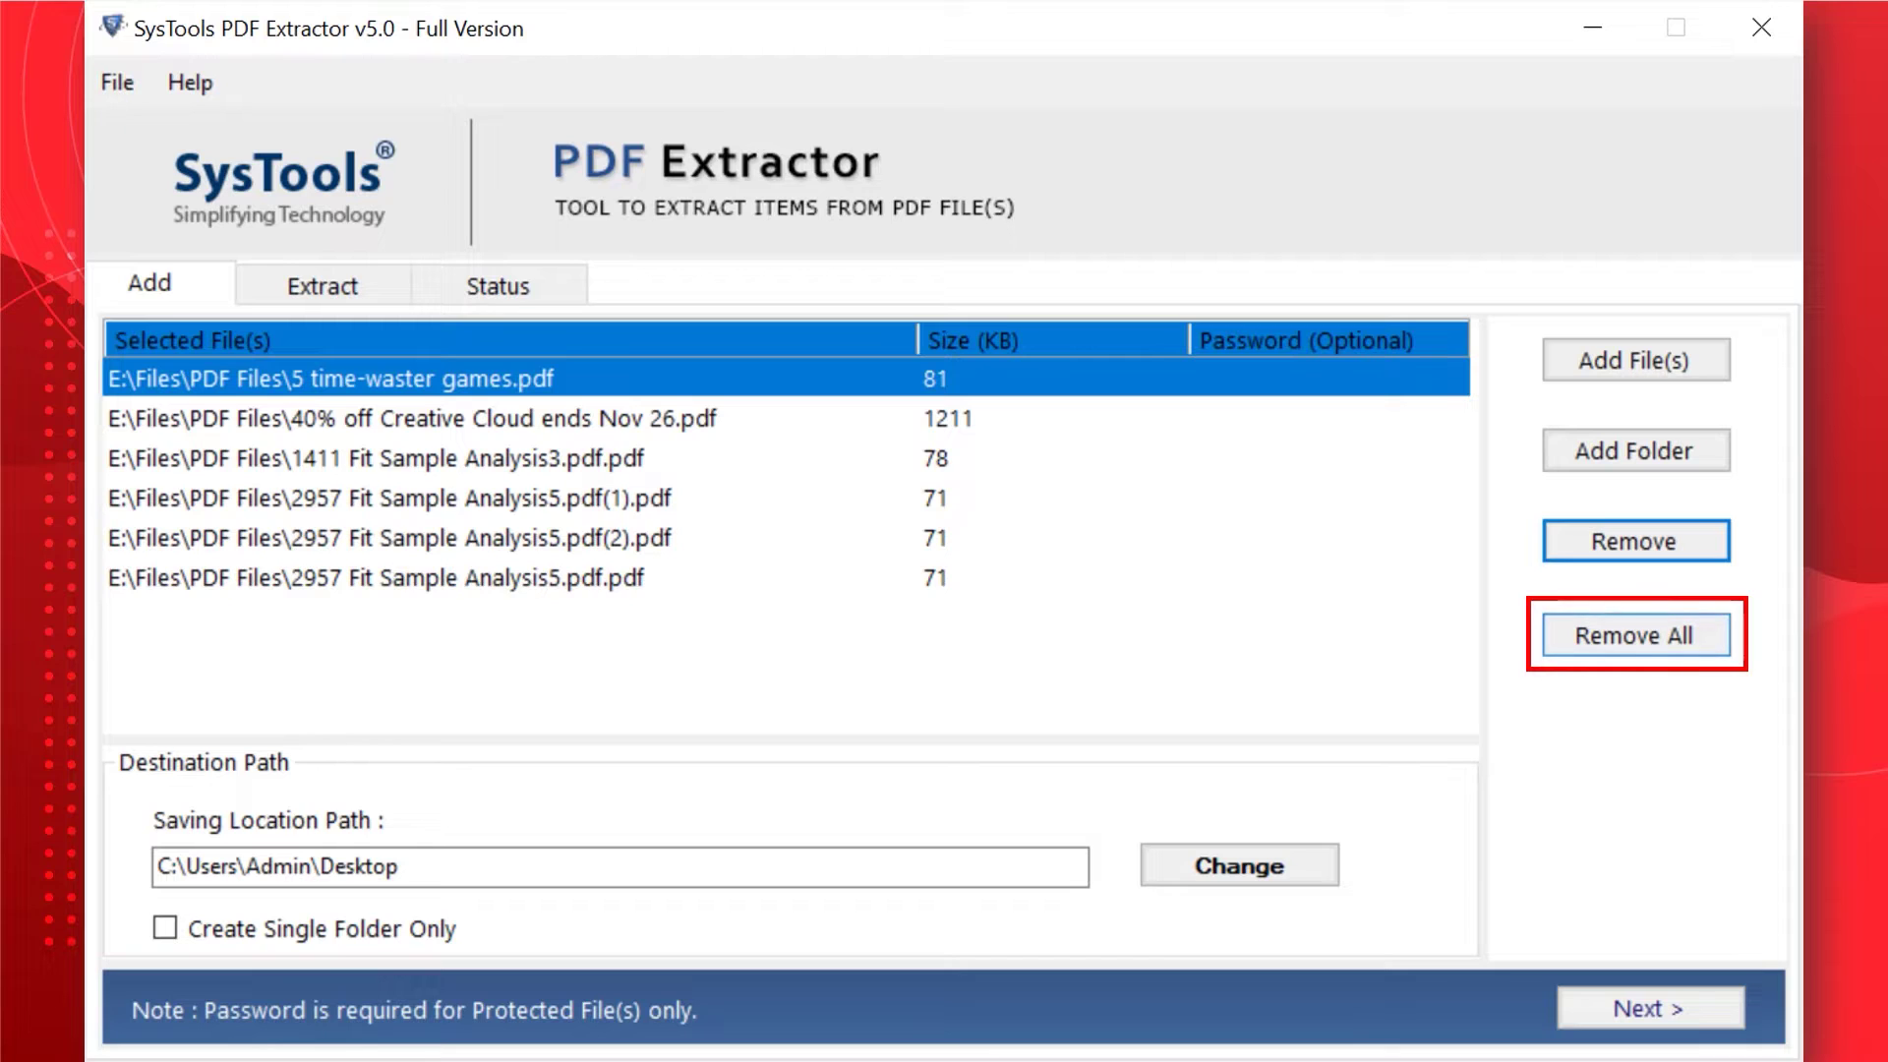
{"action": "left_click", "coordinate": [1635, 635]}
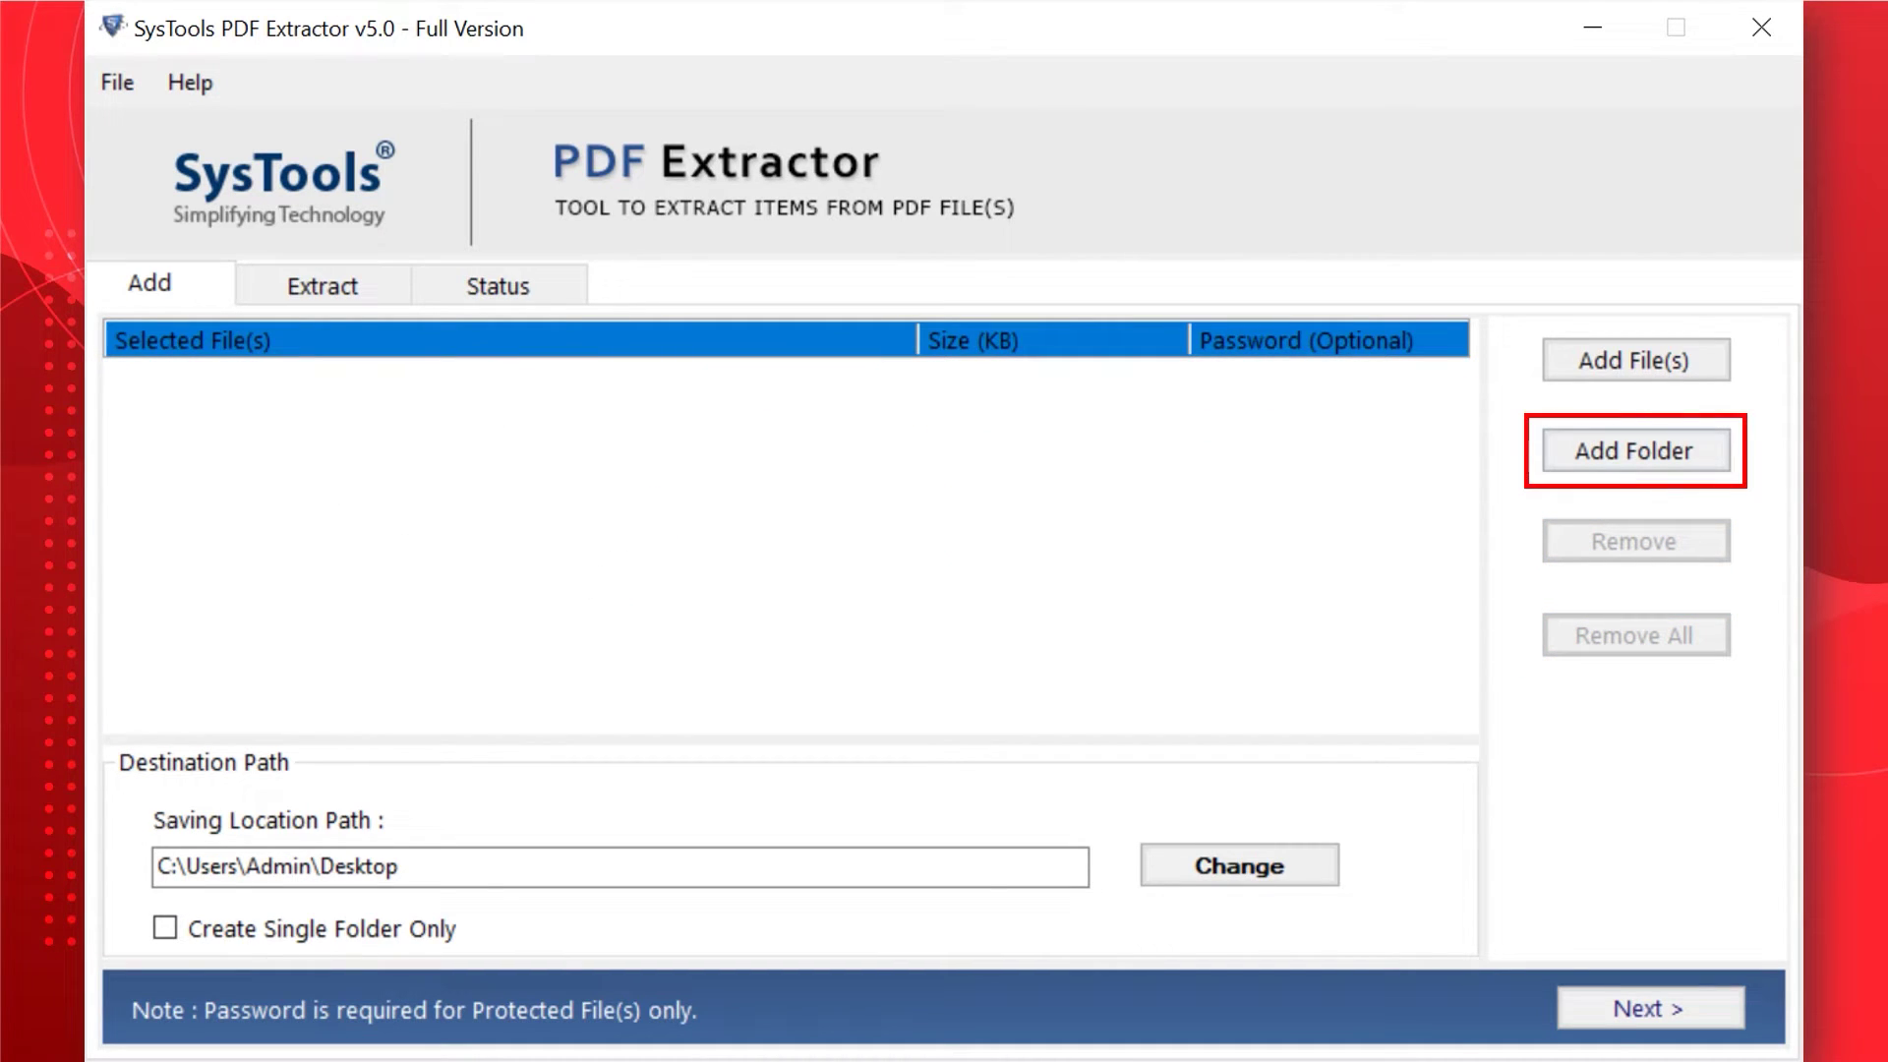
- Add the entire PDF Files folder as the source of PDFs to extract from
{"action": "key", "text": "Return"}
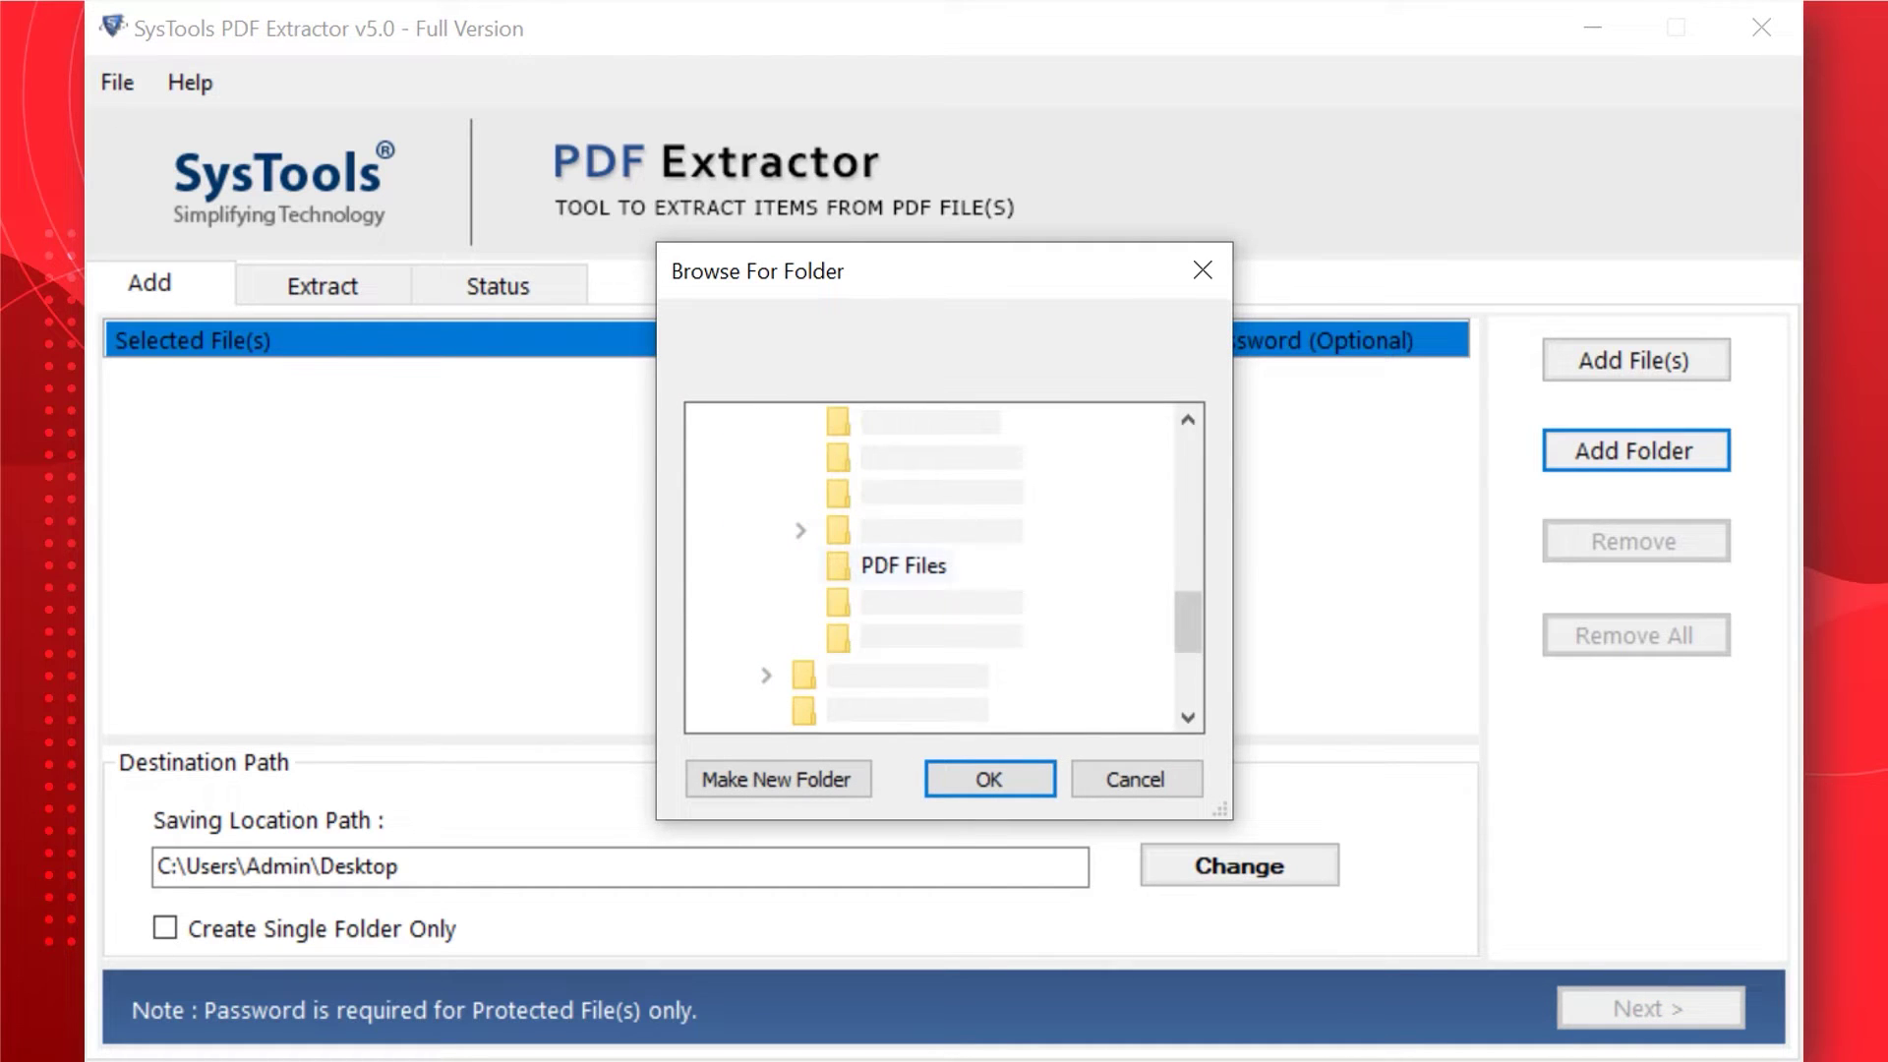
{"action": "left_click", "coordinate": [902, 565]}
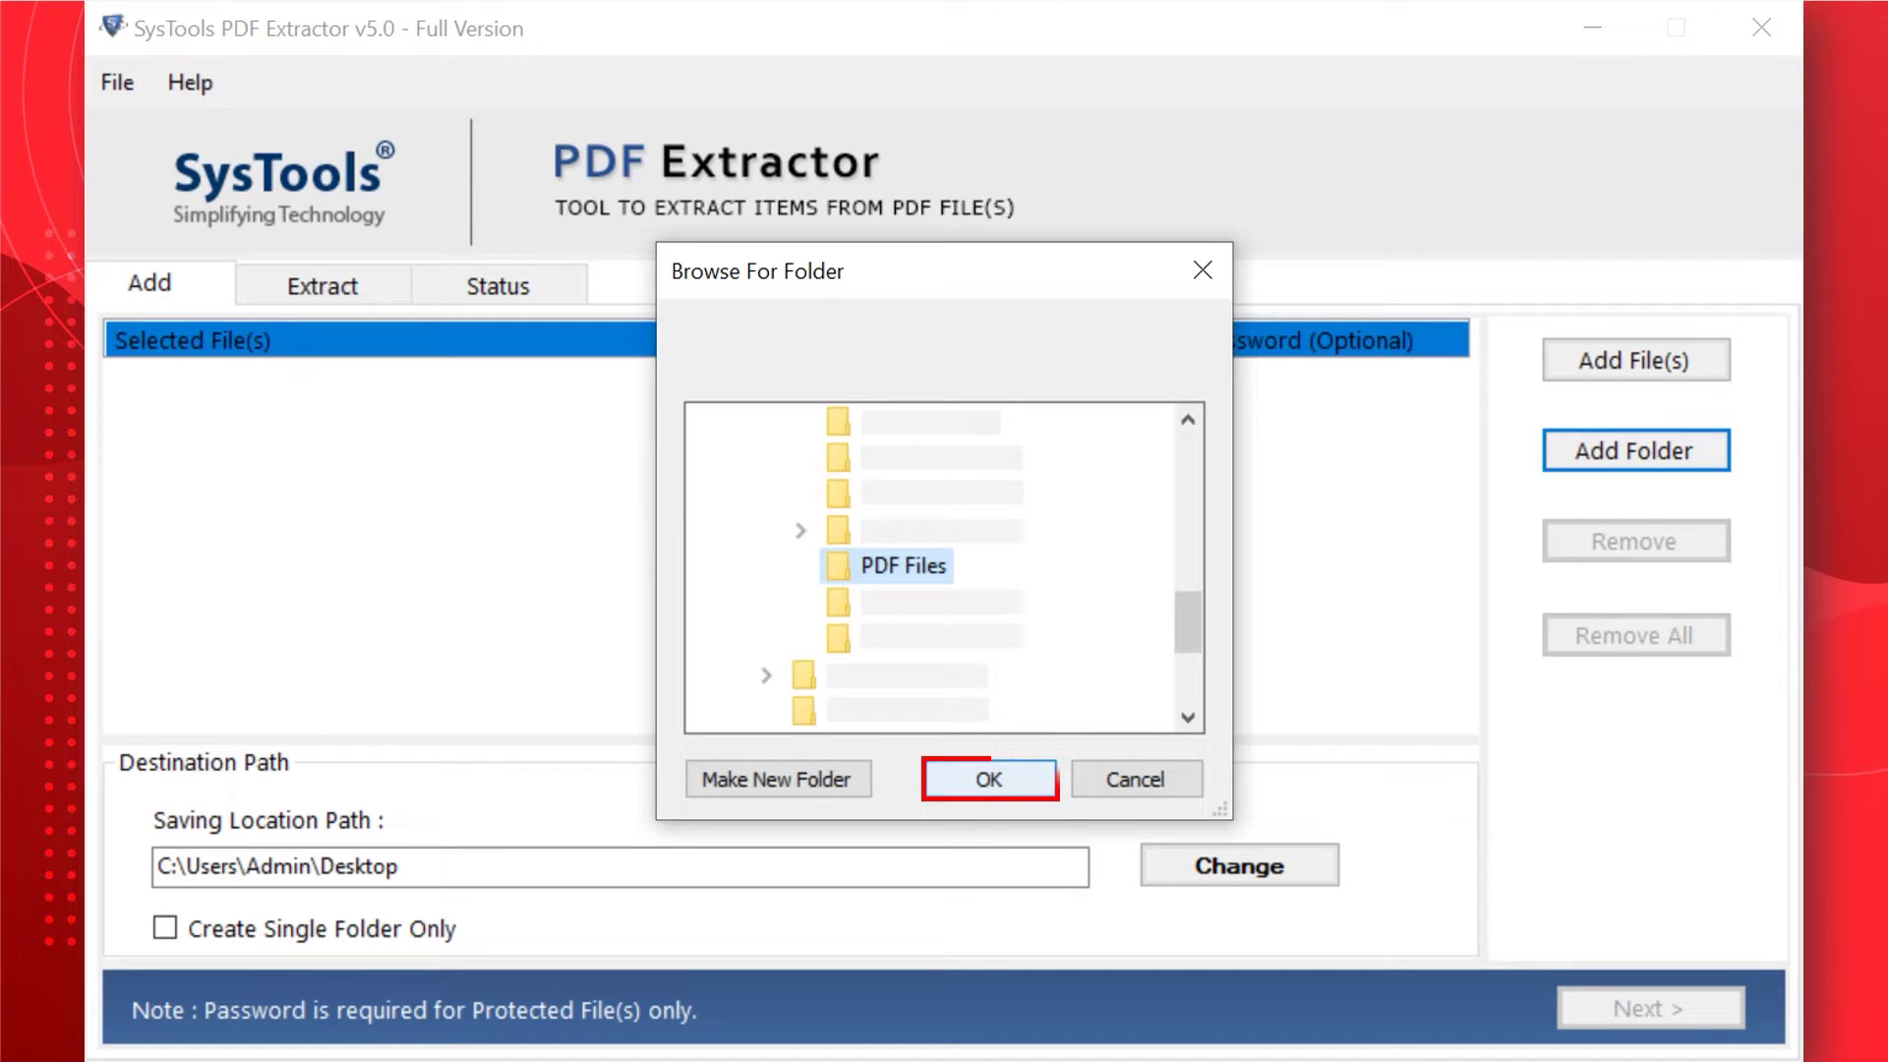
{"action": "left_click", "coordinate": [989, 779]}
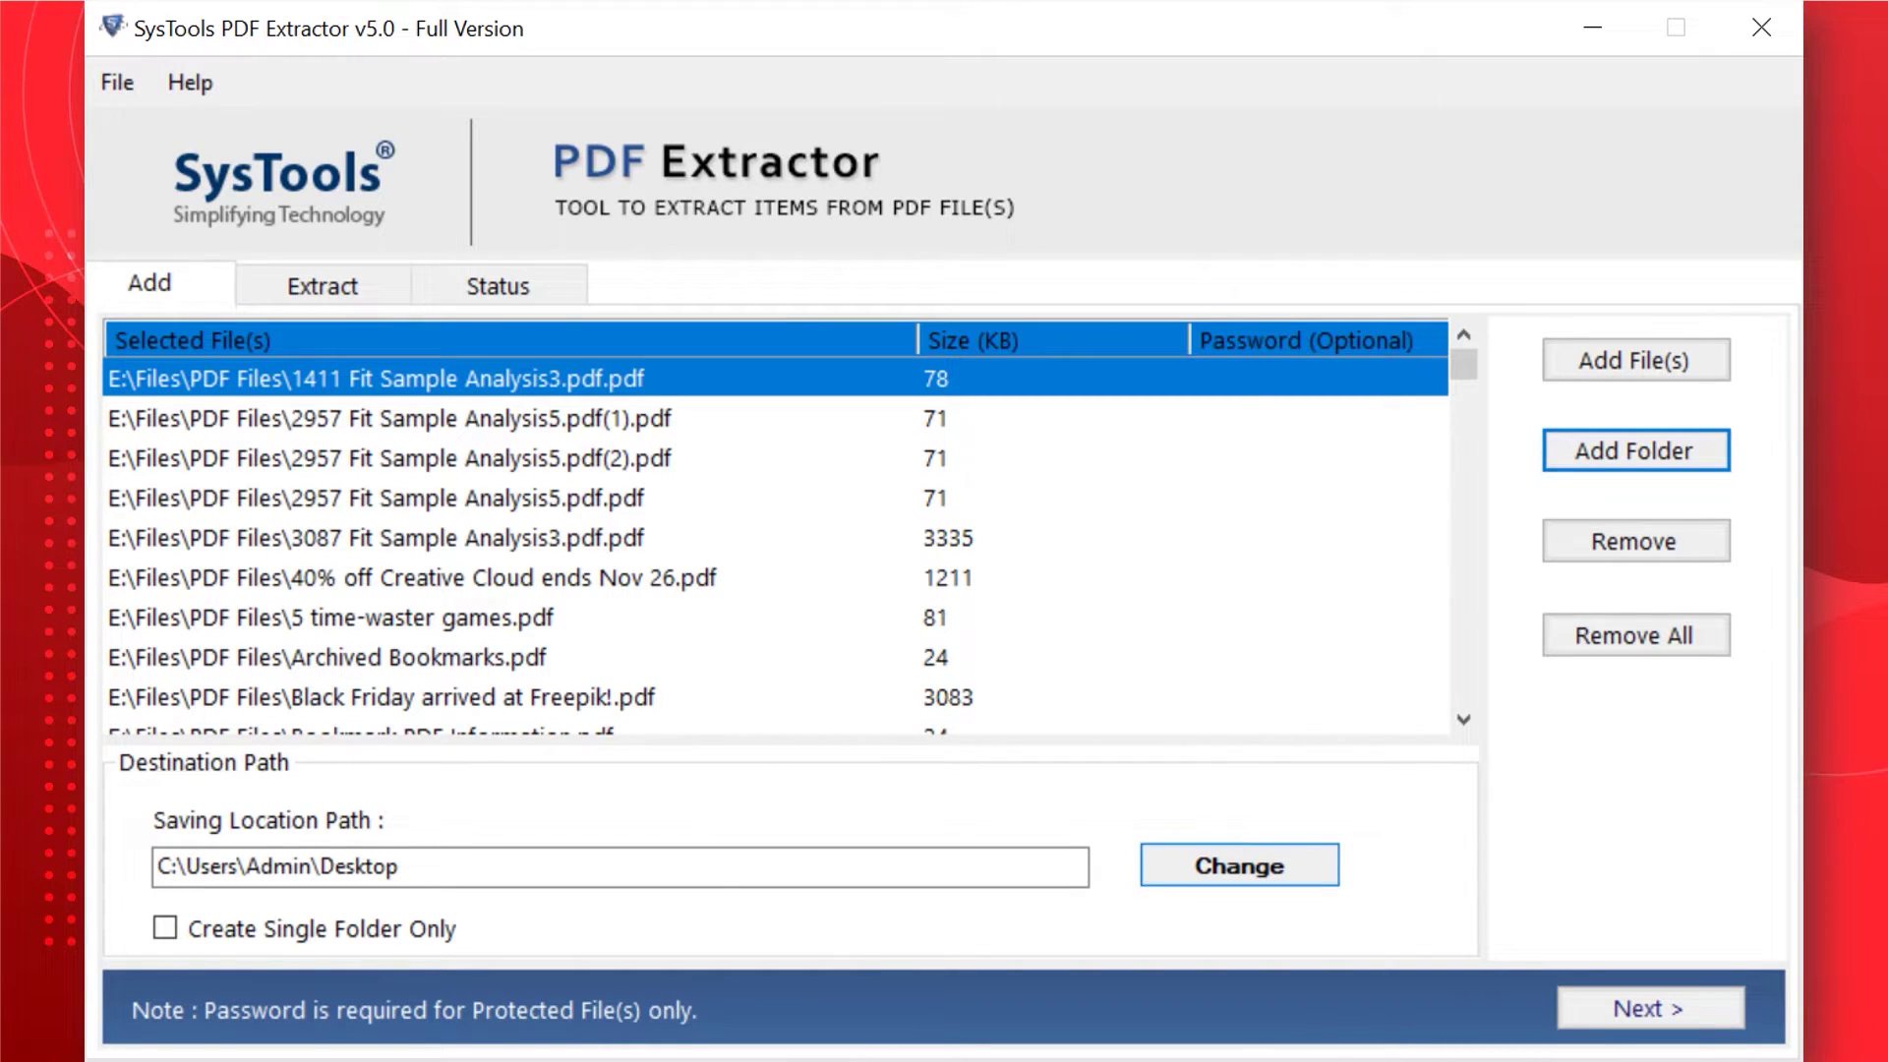
- Set the saving location to a new Desktop folder named Output and enable Create Single Folder Only
{"action": "left_click", "coordinate": [1239, 866]}
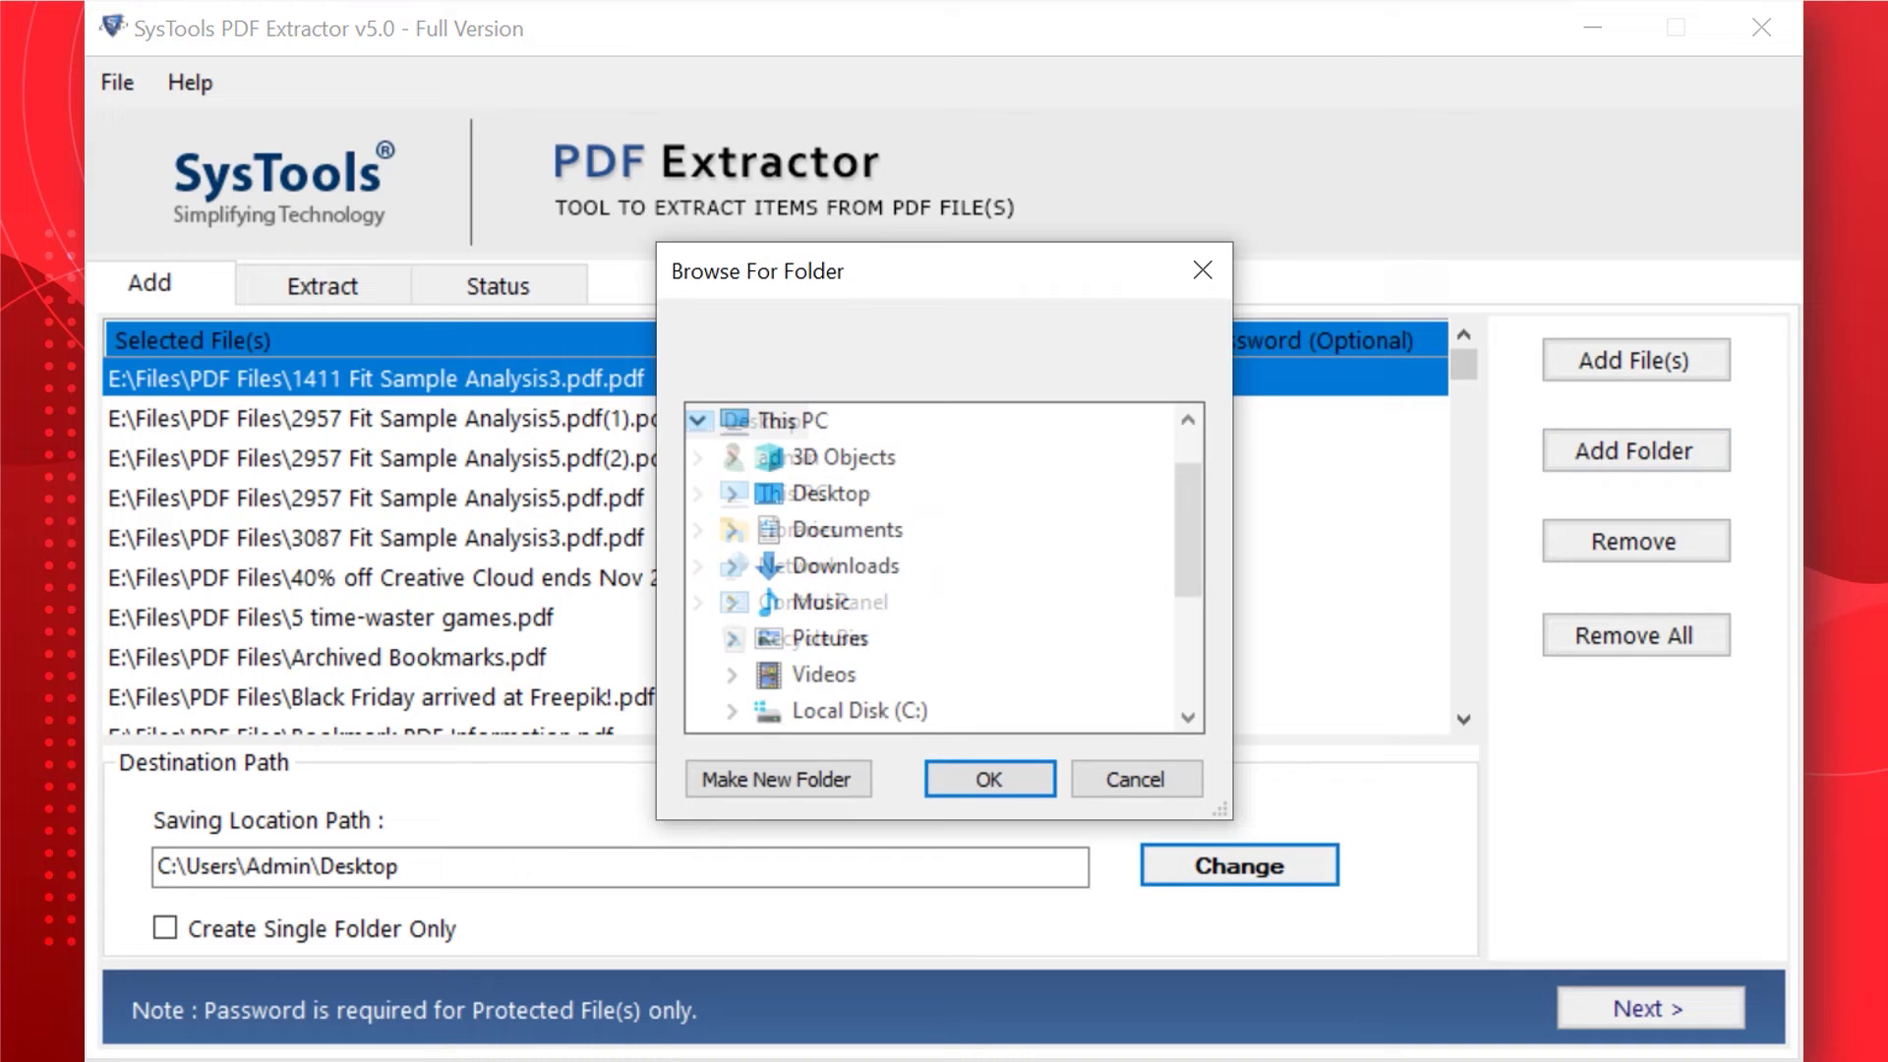
{"action": "left_click", "coordinate": [831, 494]}
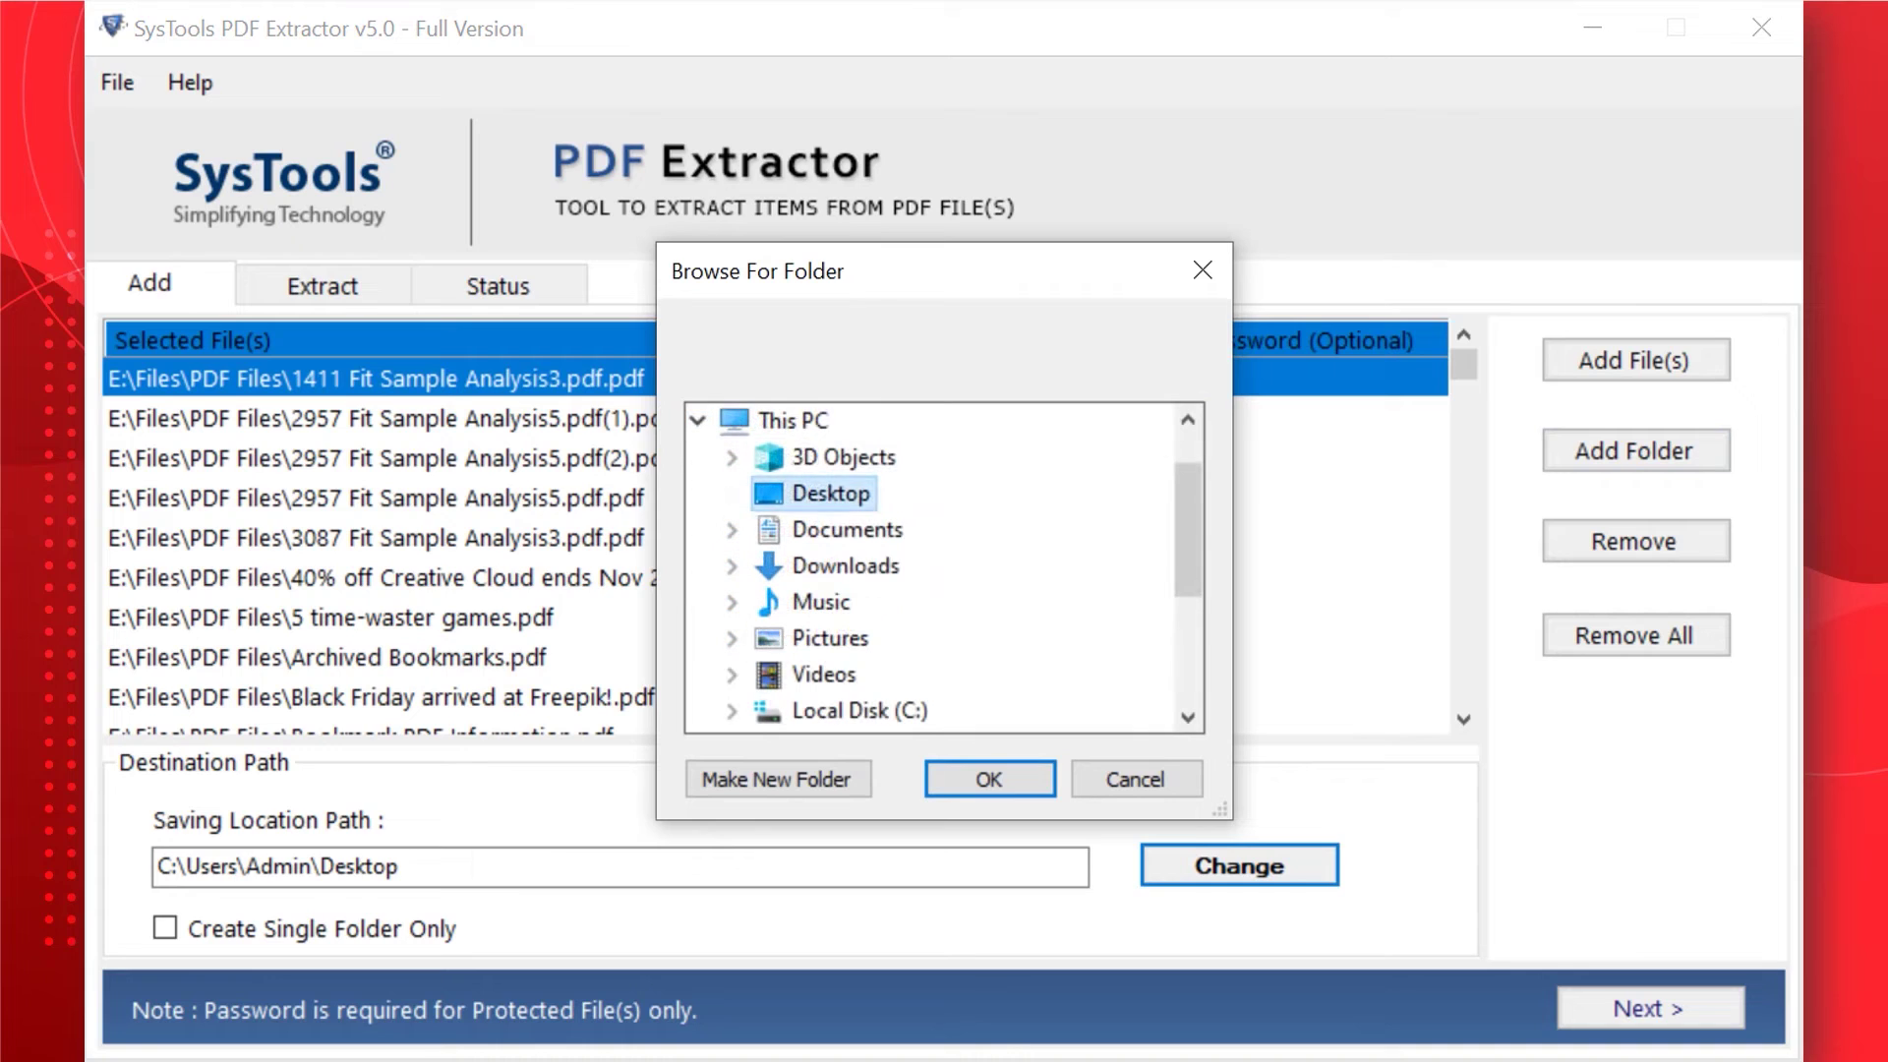
{"action": "left_click", "coordinate": [777, 779]}
{"action": "type", "text": "Output"}
{"action": "key", "text": "Return"}
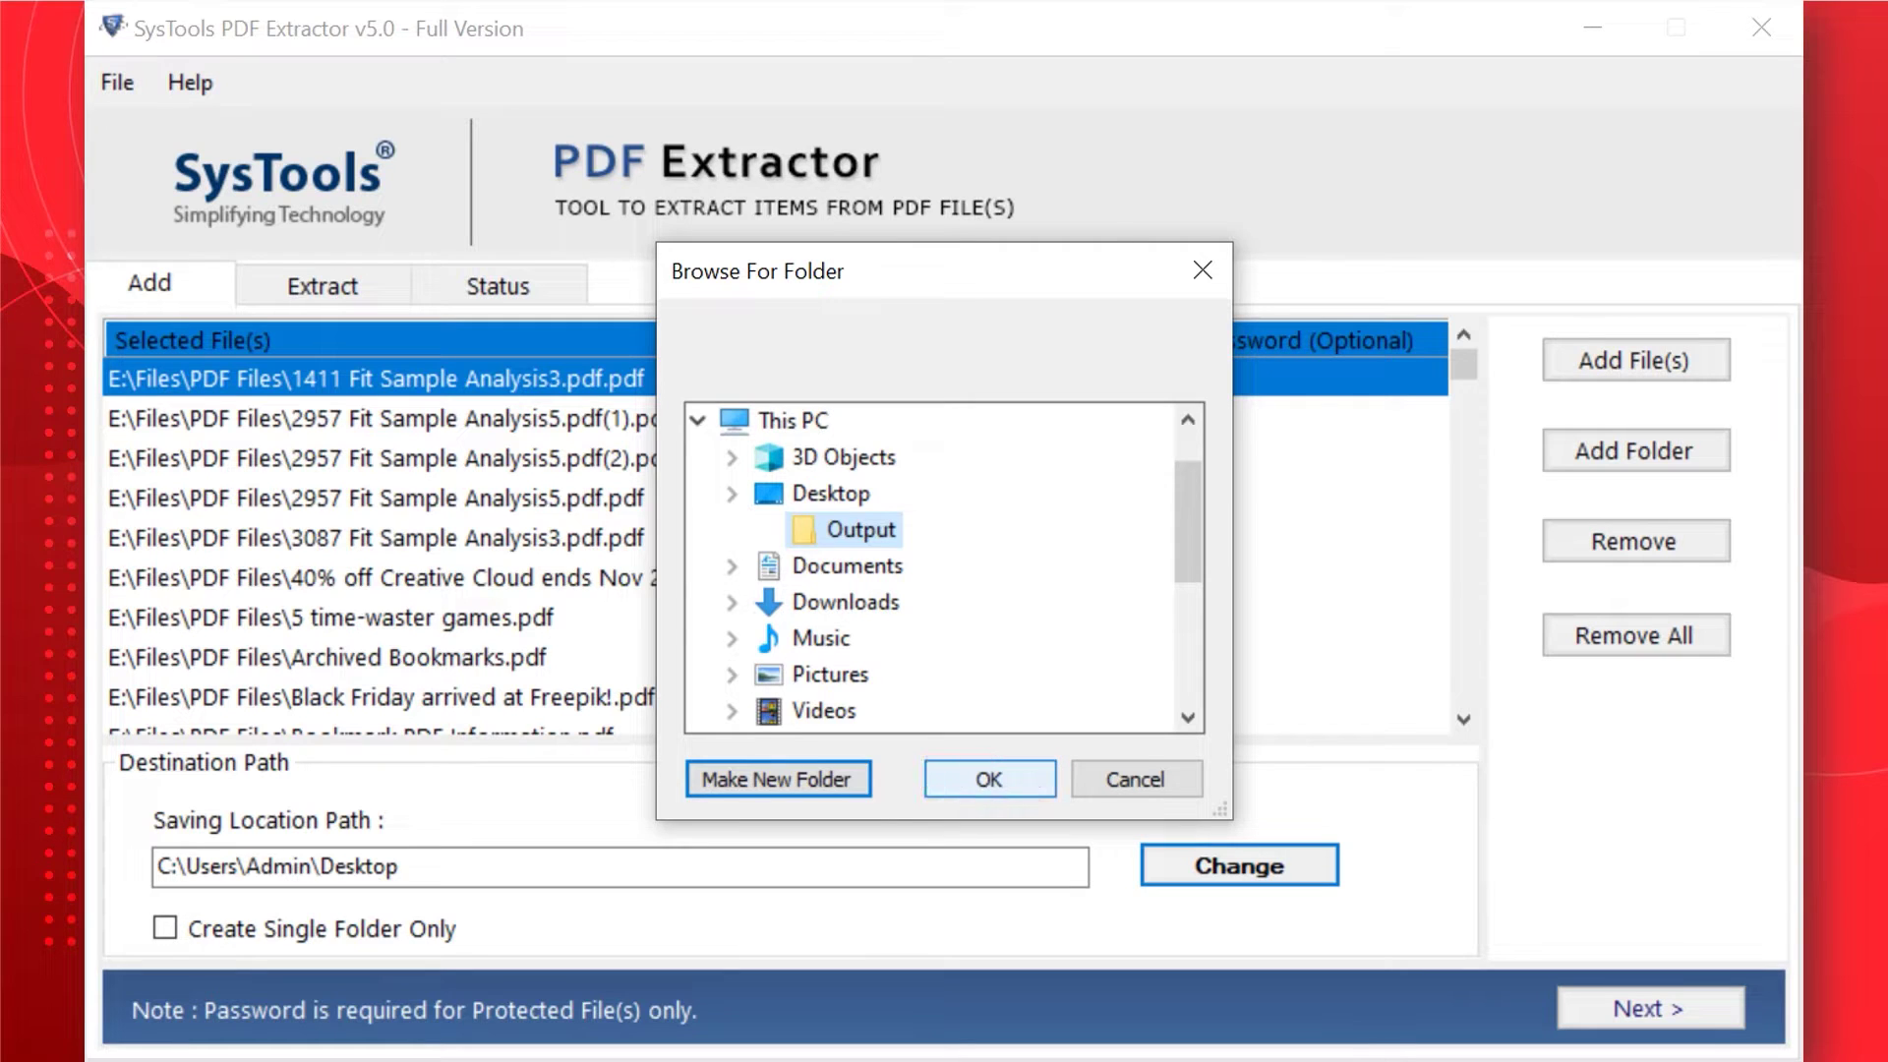
{"action": "key", "text": "Return"}
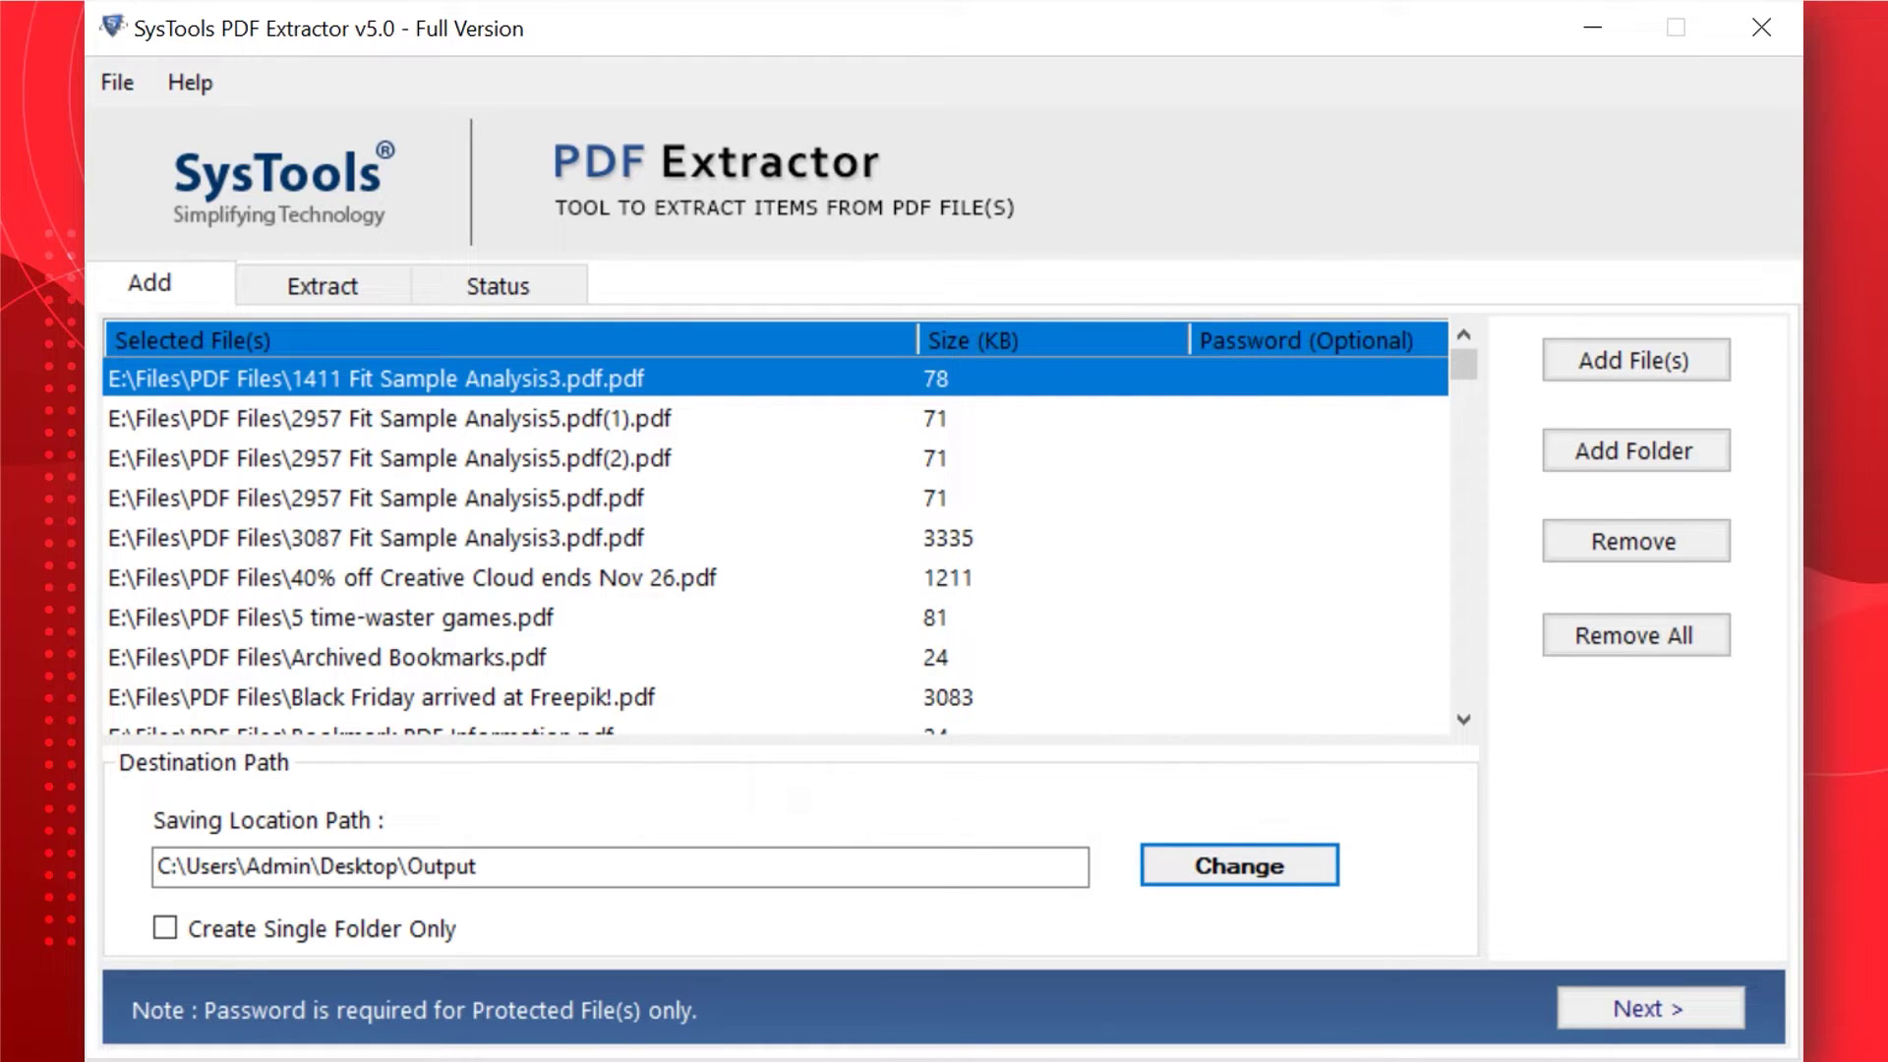
{"action": "left_click", "coordinate": [165, 927]}
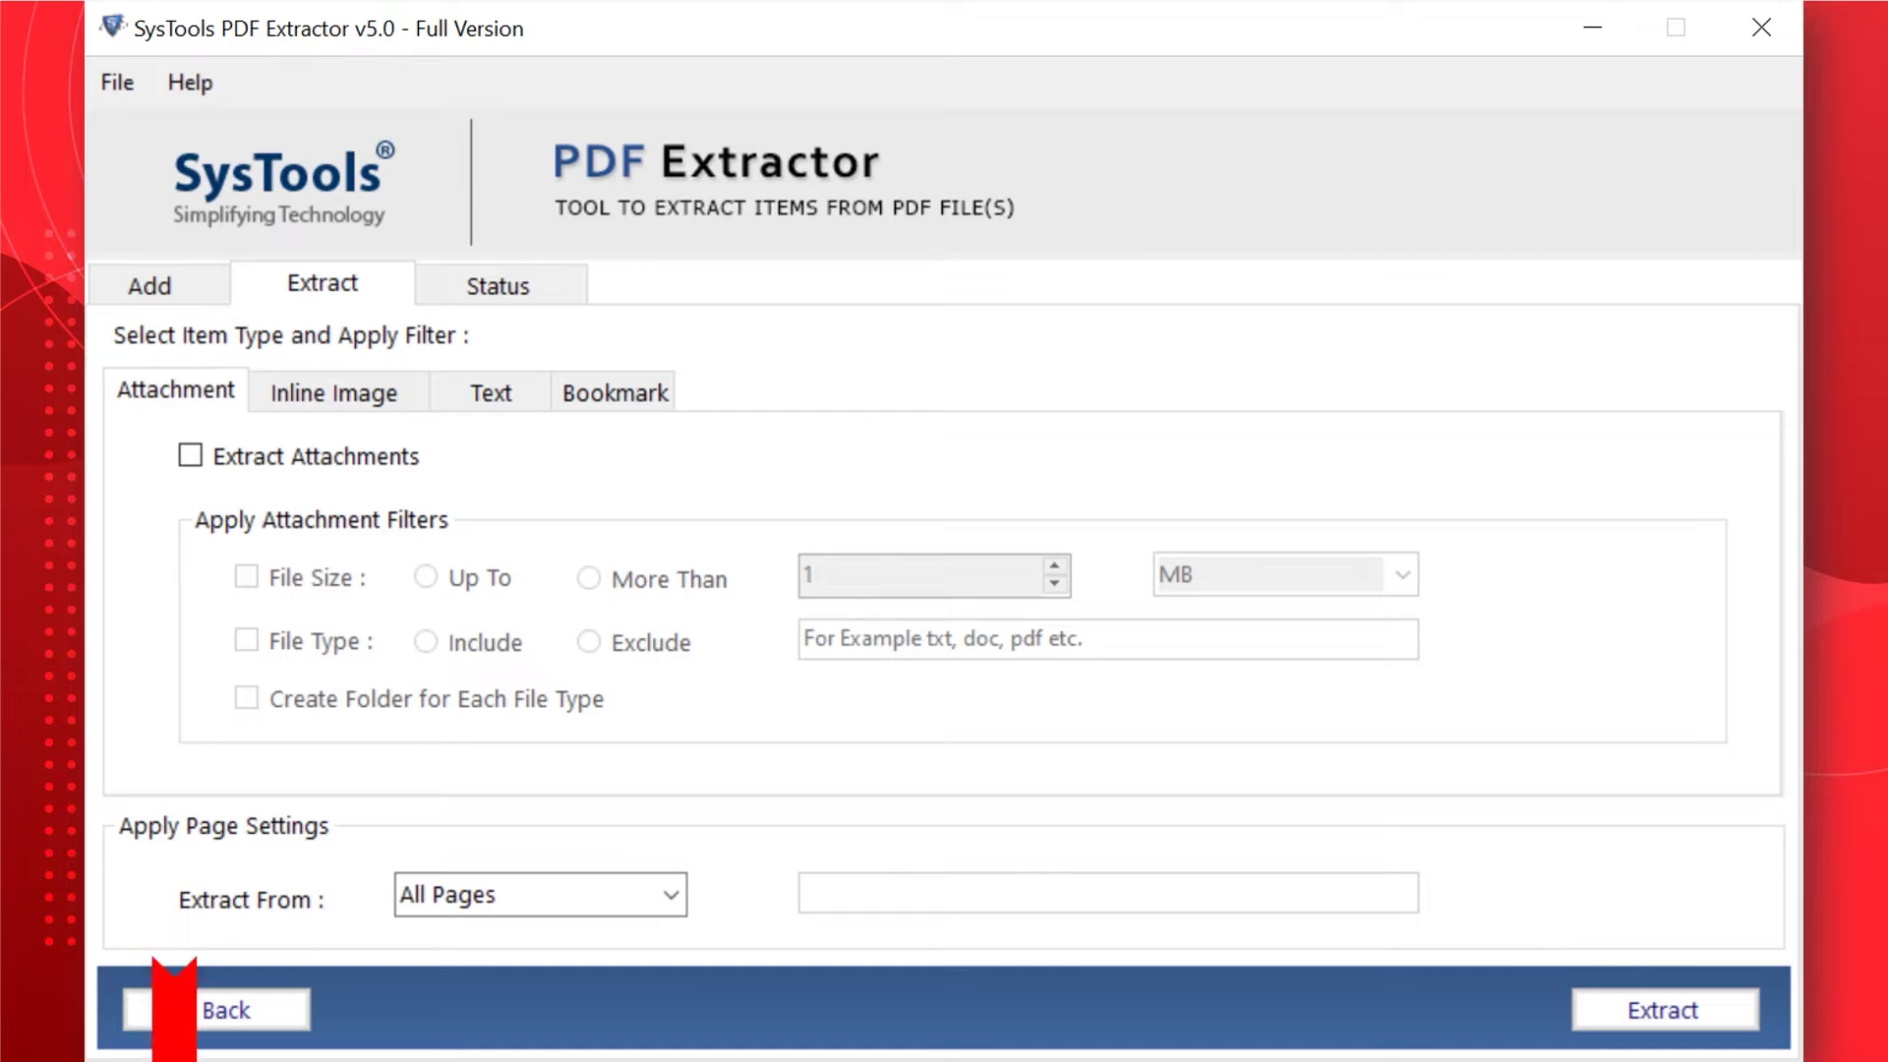
- Enable attachment extraction with a file size filter of more than 1 MB
{"action": "left_click", "coordinate": [190, 455]}
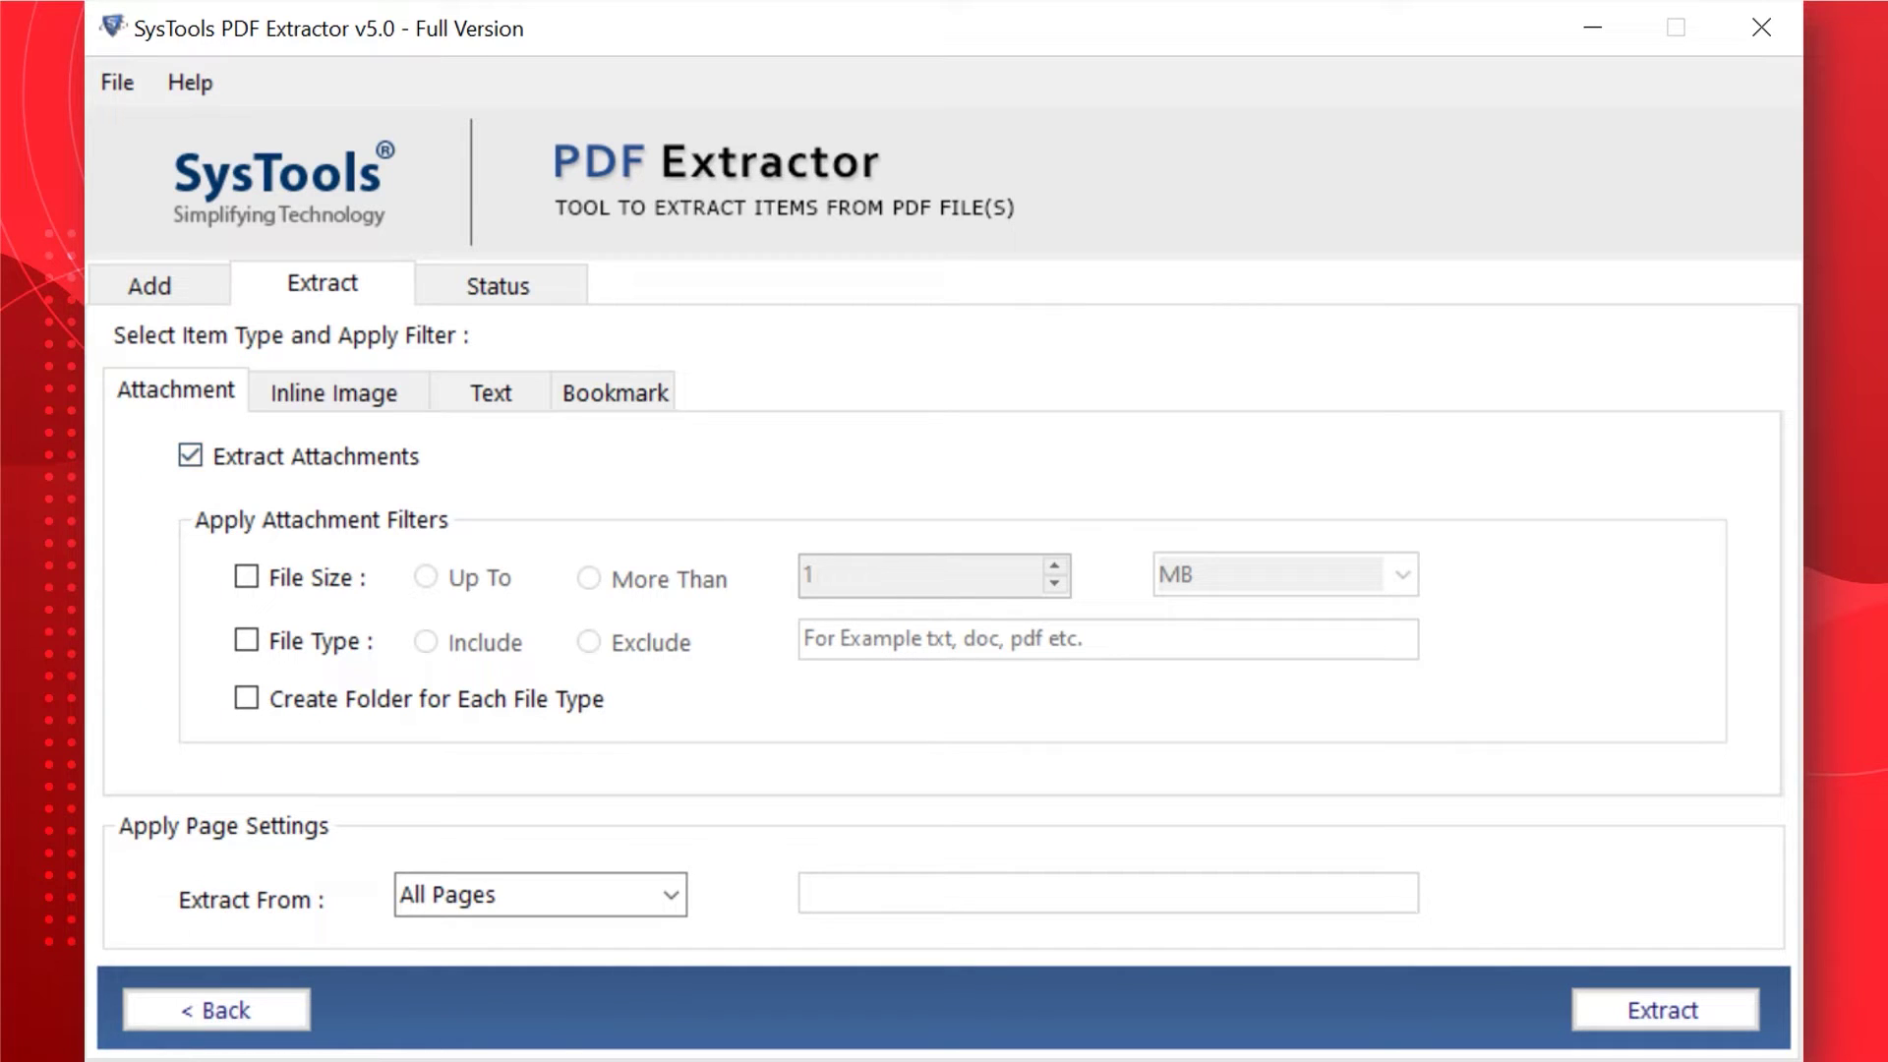
{"action": "left_click", "coordinate": [246, 577]}
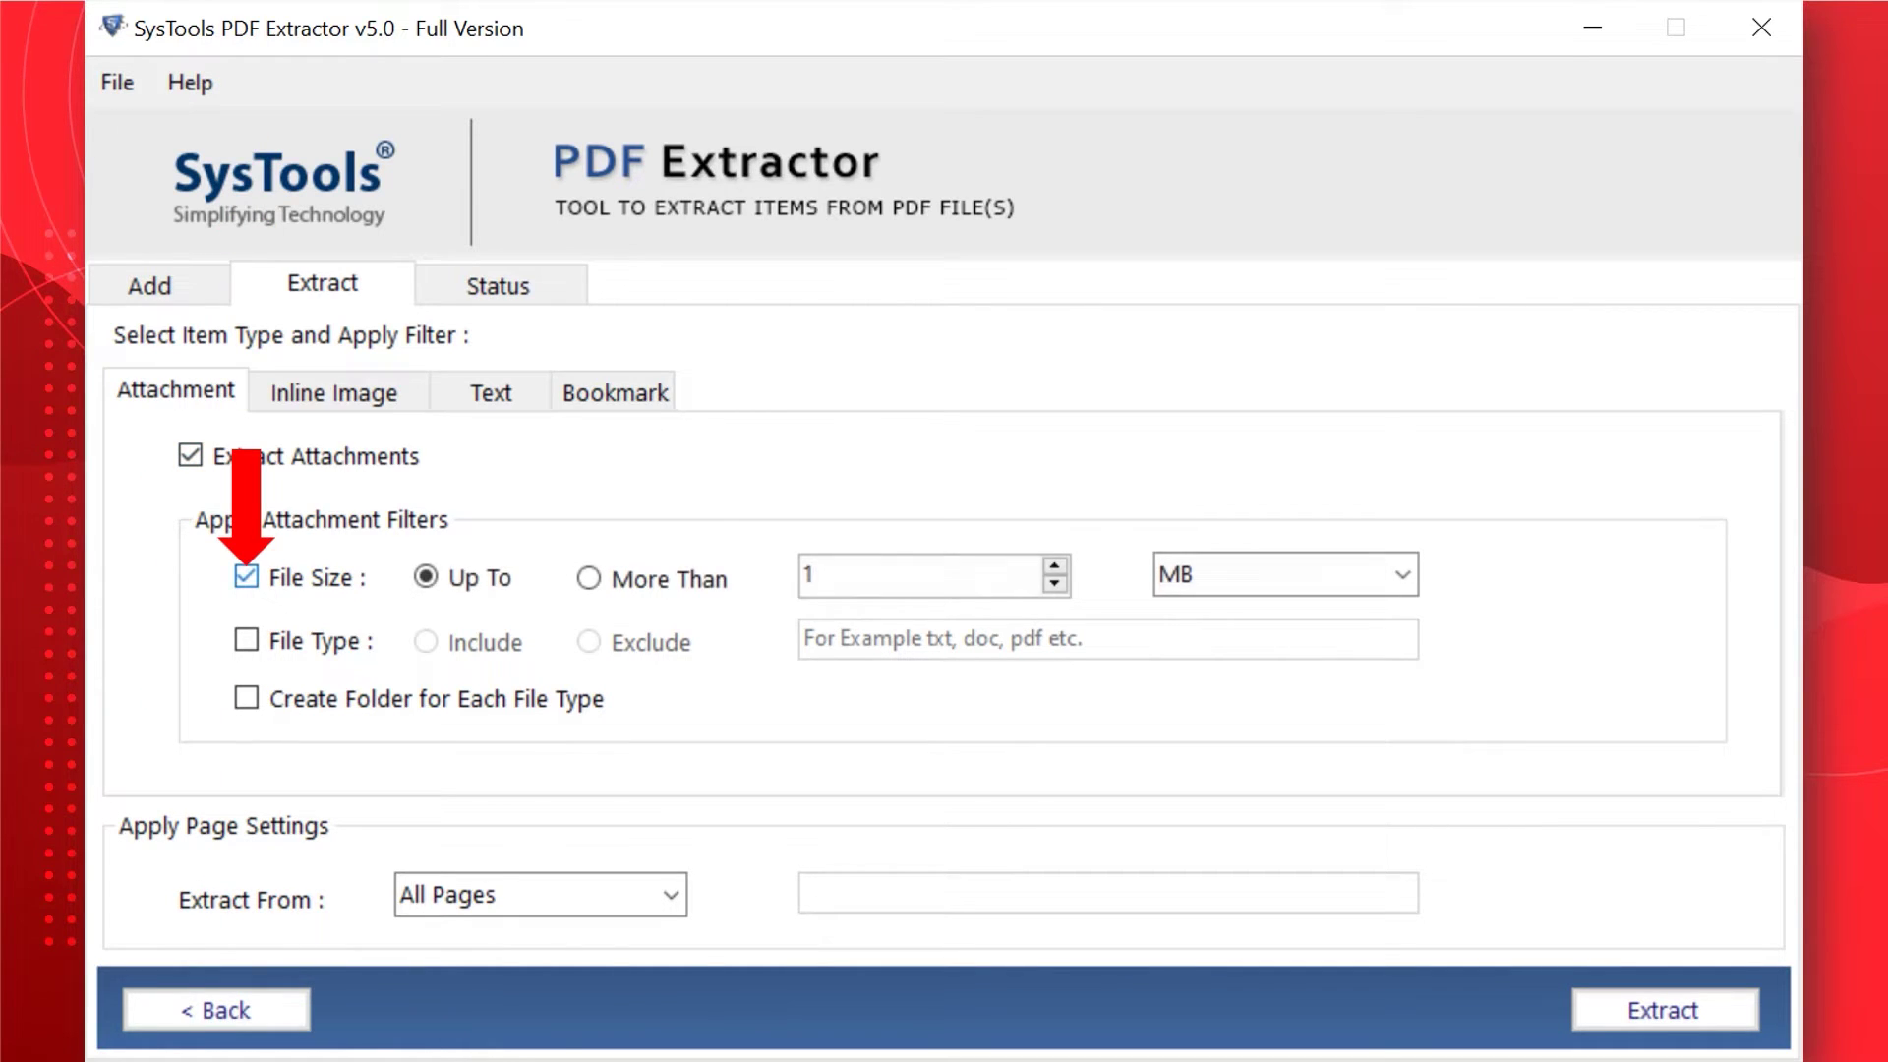
{"action": "left_click", "coordinate": [589, 578]}
{"action": "left_click", "coordinate": [1403, 574]}
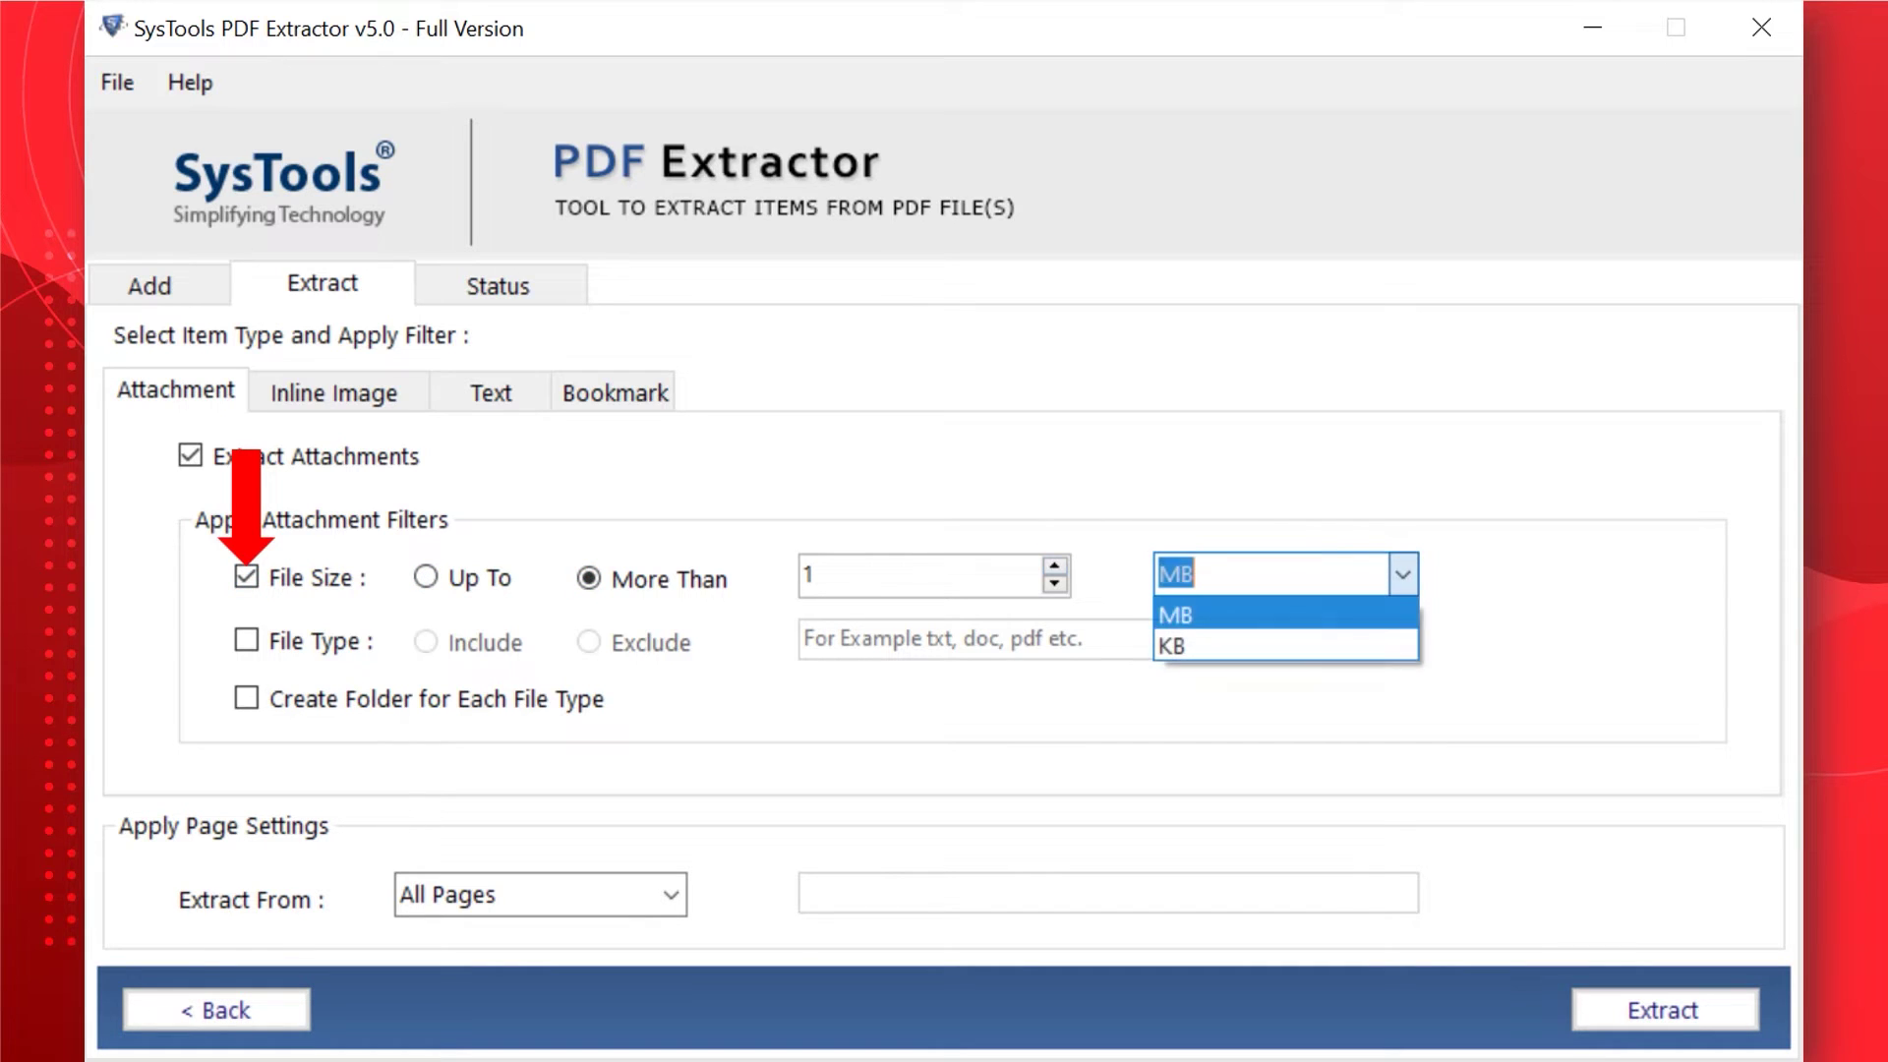
{"action": "left_click", "coordinate": [1180, 614]}
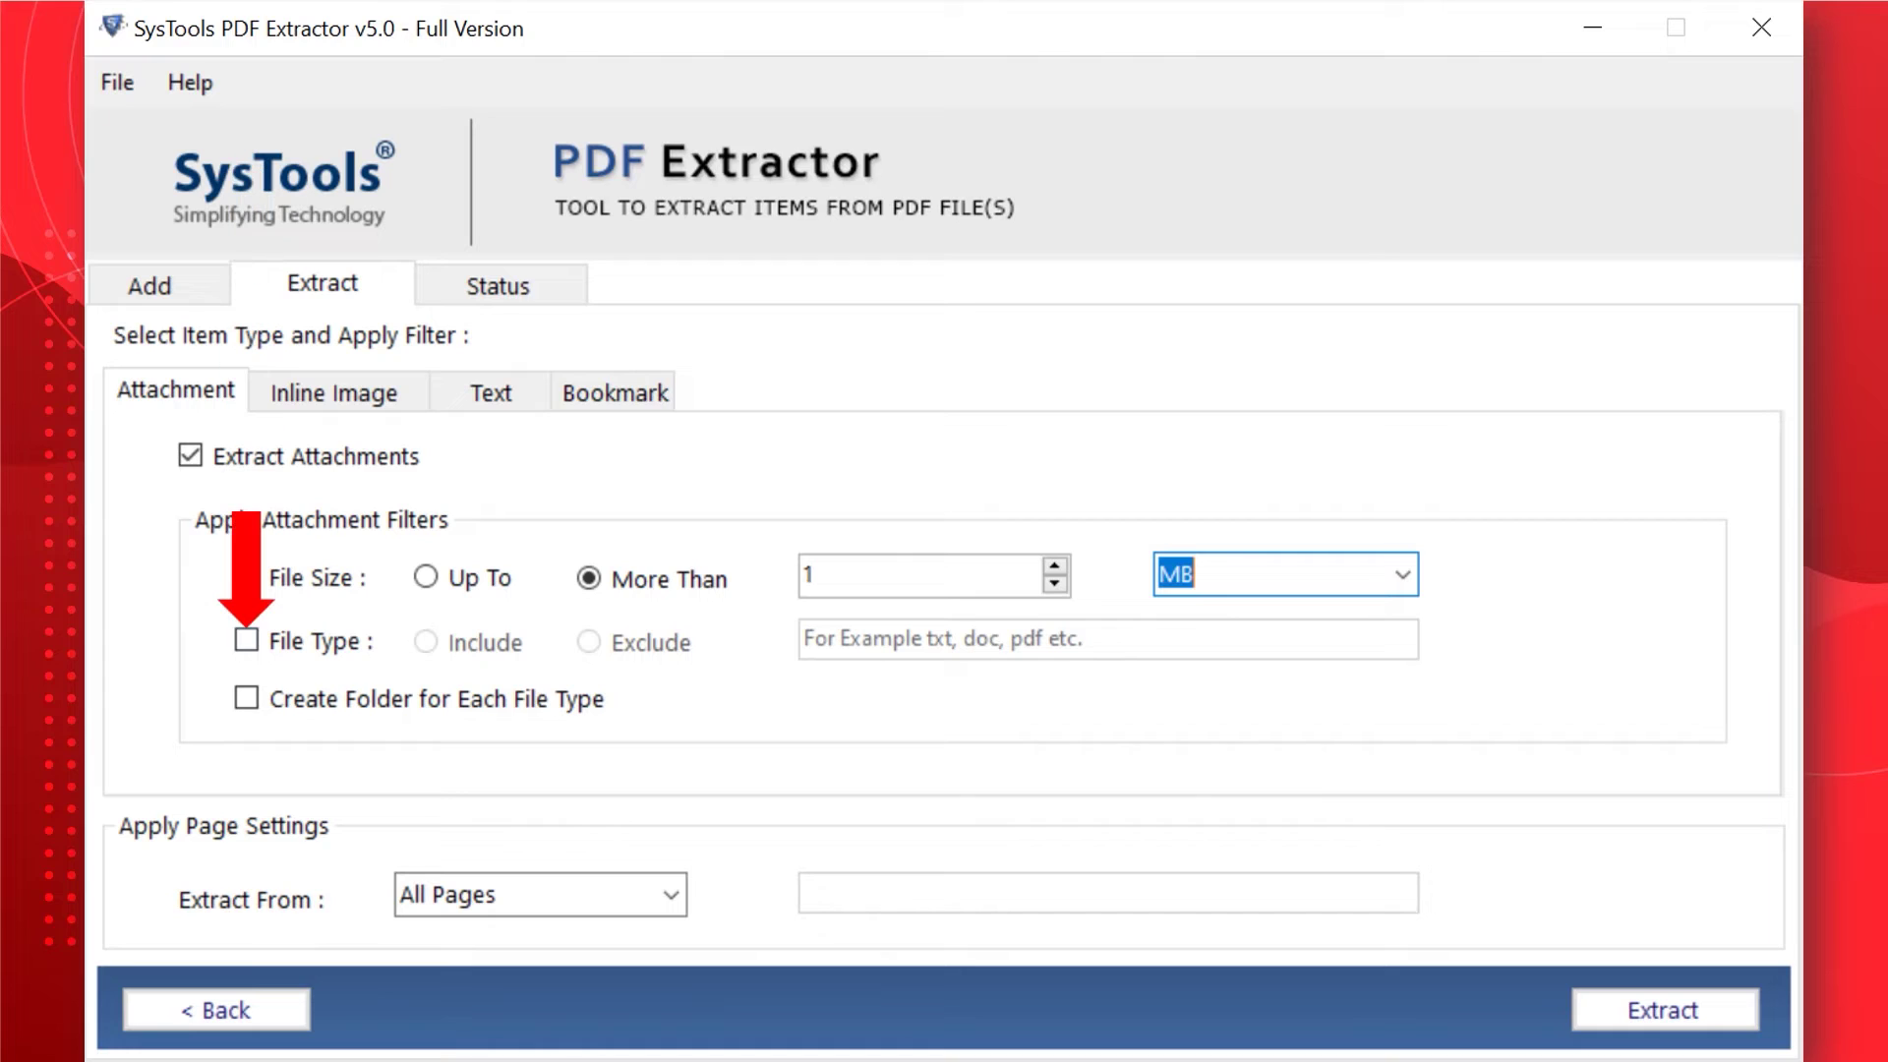
- Filter attachments to include the file types txt,pdf,png,doc,jpeg,csv,xls, with a folder for each file type, extracting from all pages
{"action": "left_click", "coordinate": [246, 640]}
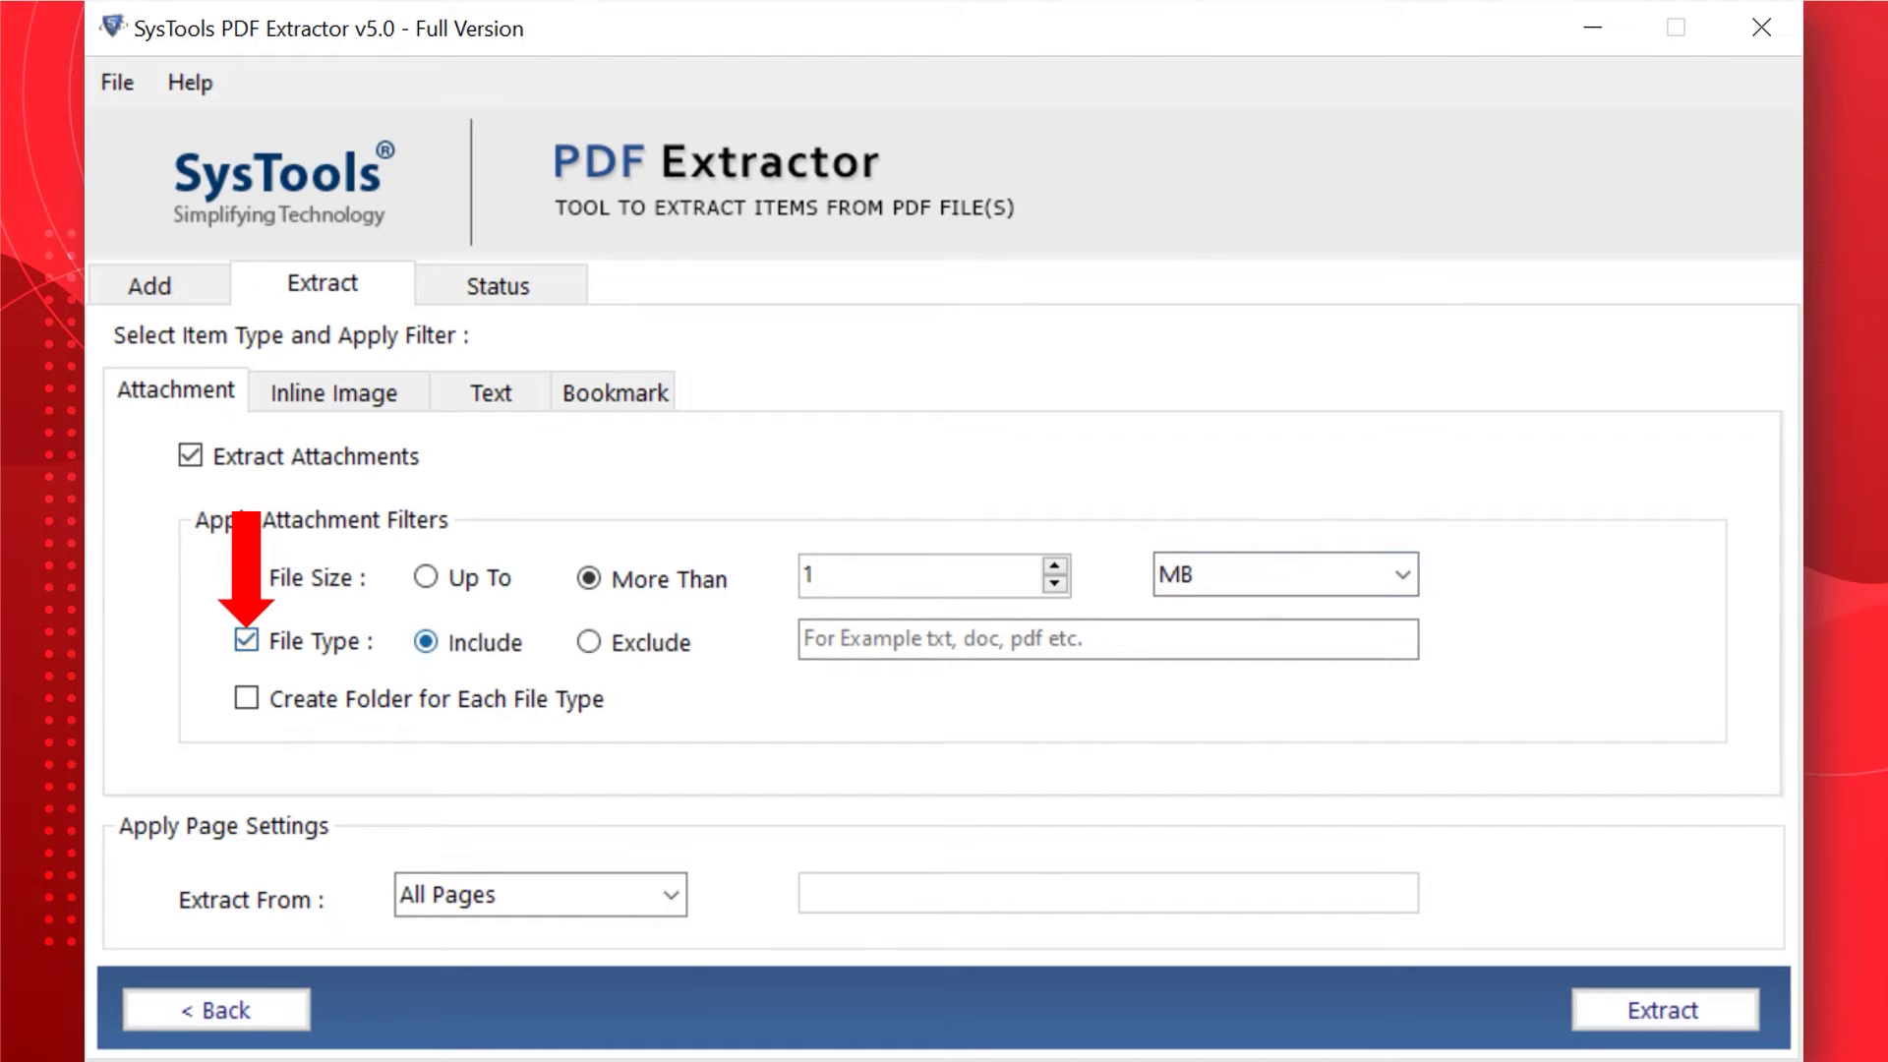
{"action": "left_click", "coordinate": [589, 643]}
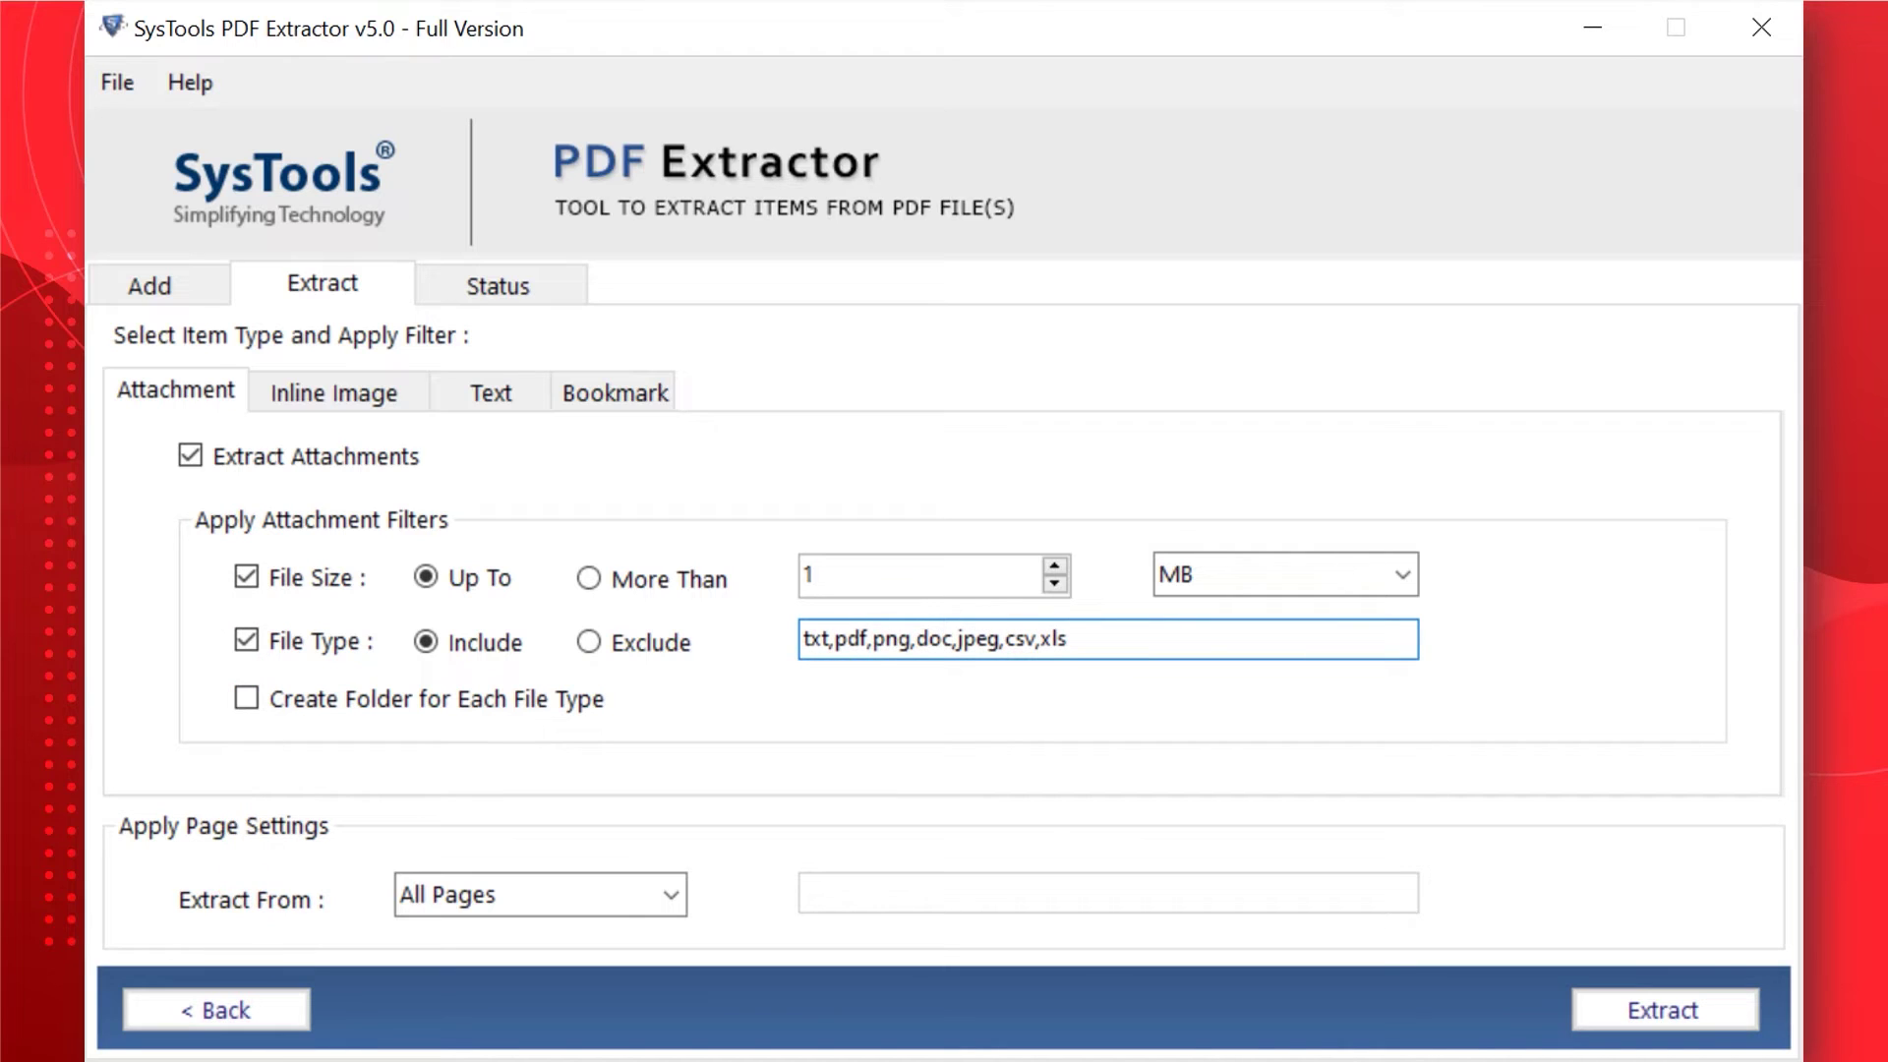
{"action": "left_click", "coordinate": [246, 698]}
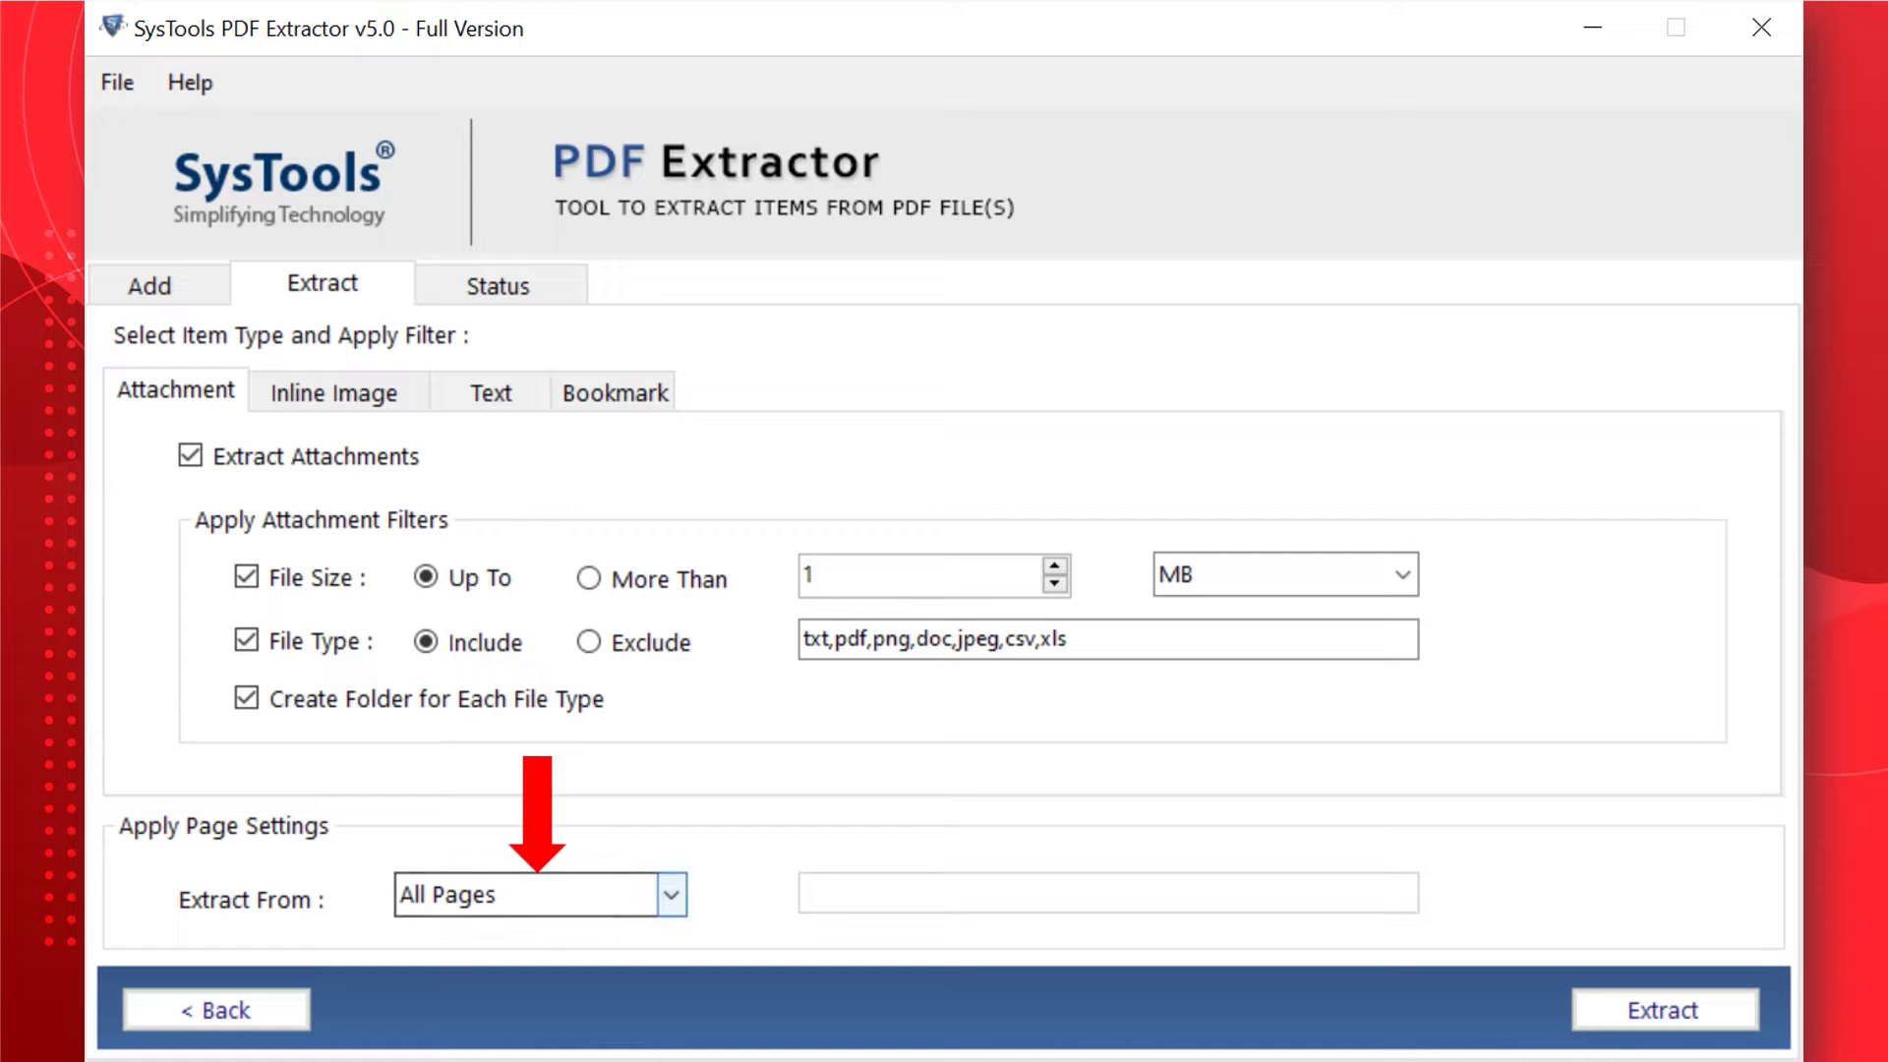
{"action": "left_click", "coordinate": [671, 894]}
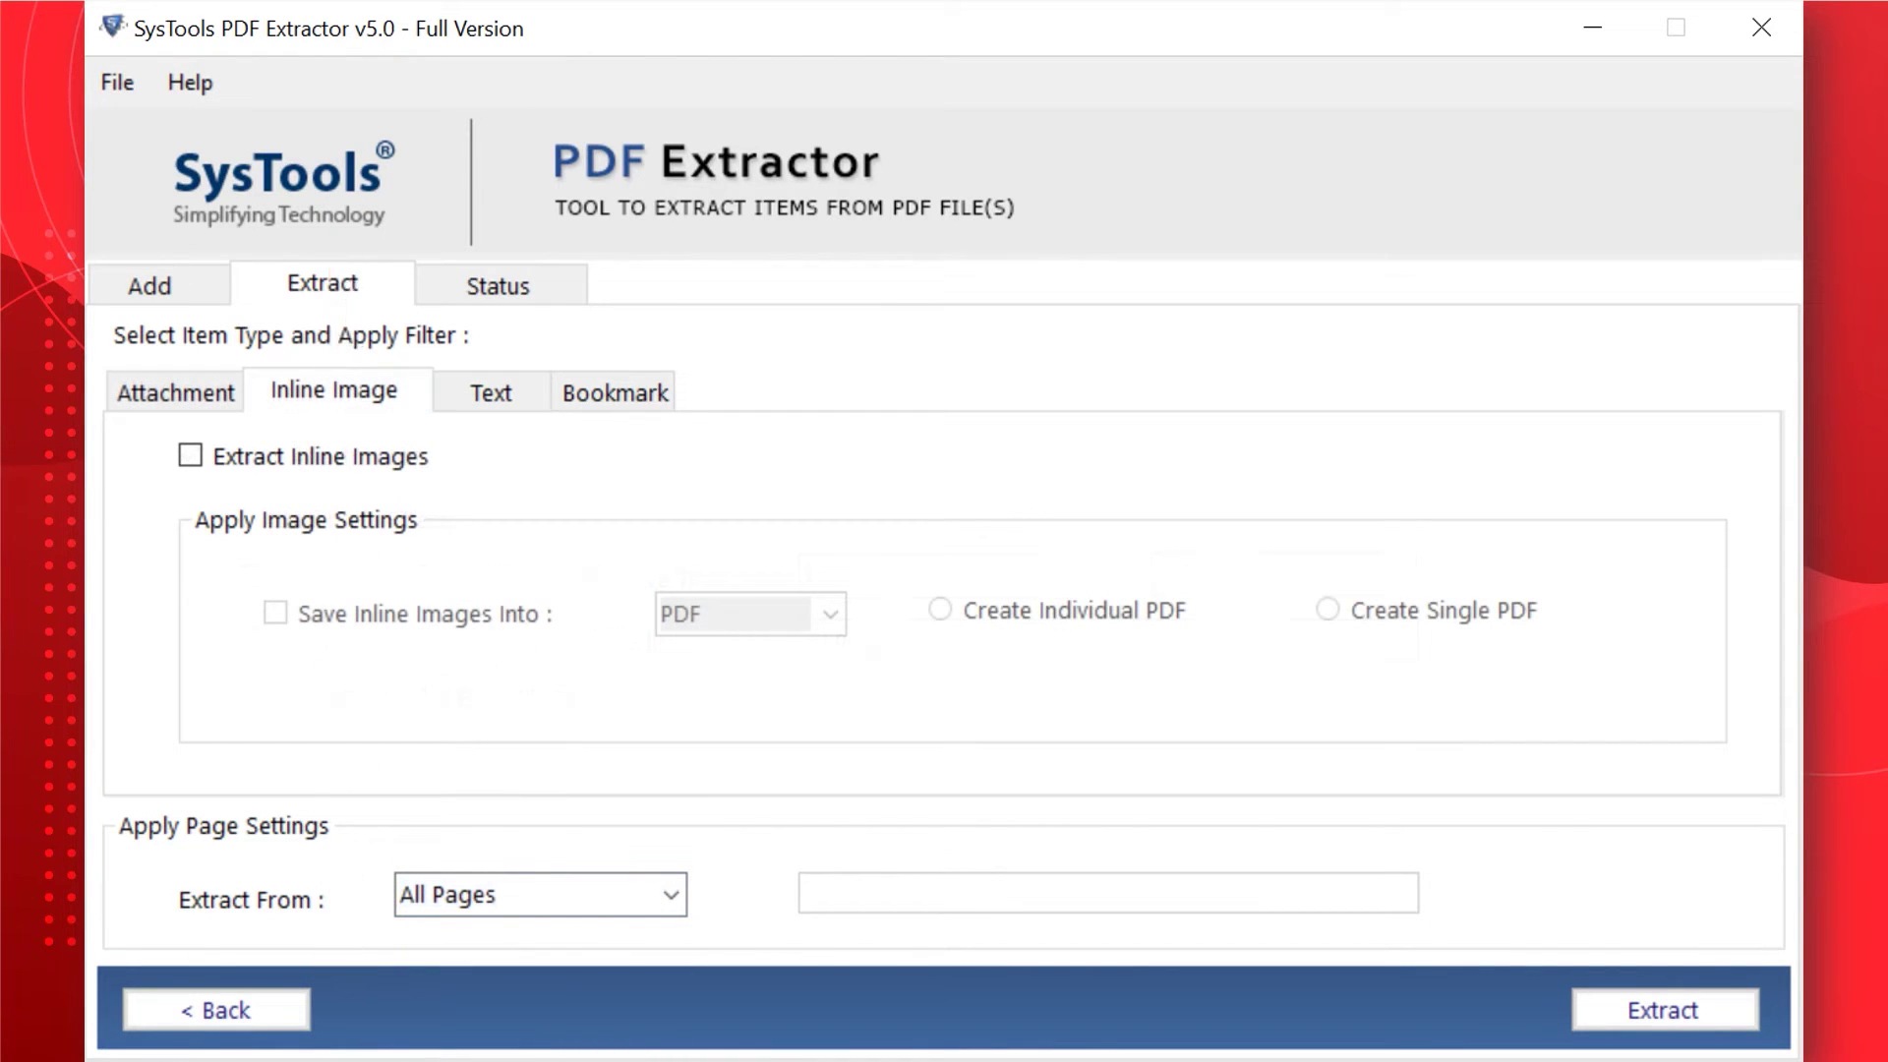
- Enable inline image extraction, saving the images from all pages into a single PDF
{"action": "left_click", "coordinate": [189, 455]}
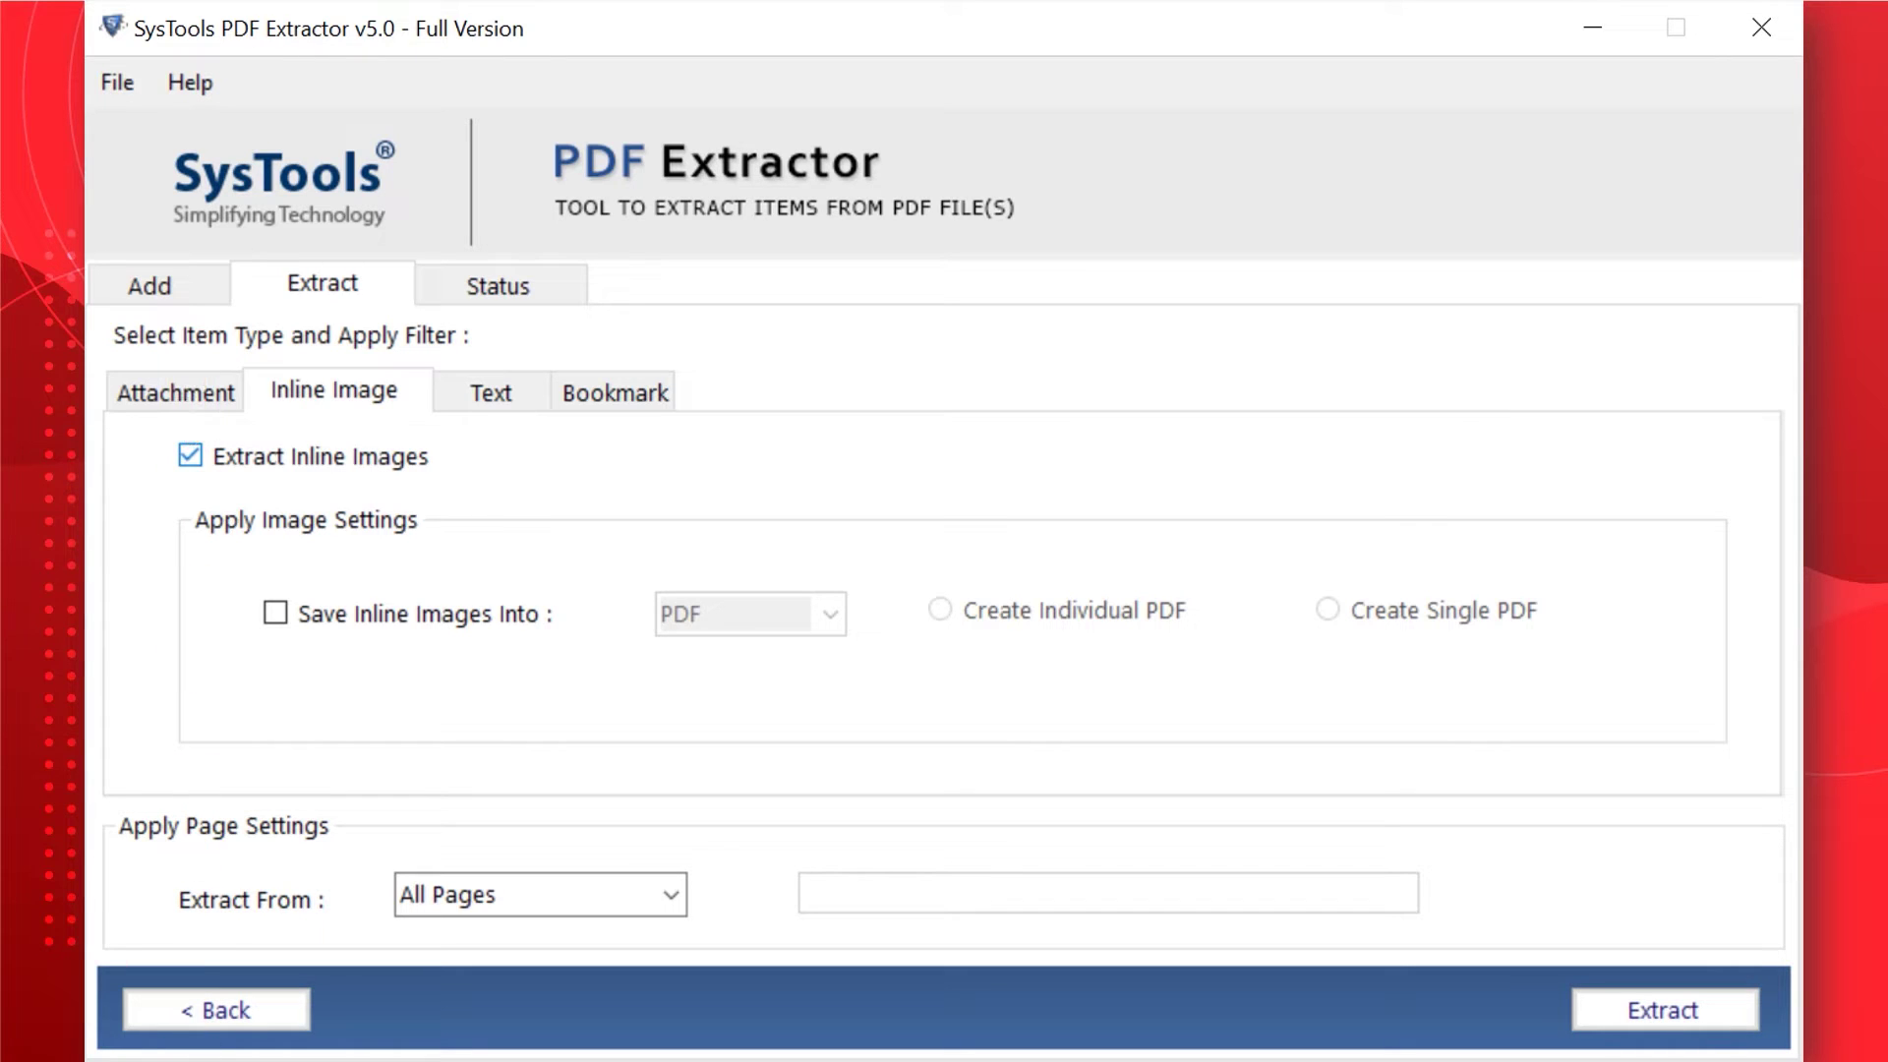
{"action": "left_click", "coordinate": [275, 613]}
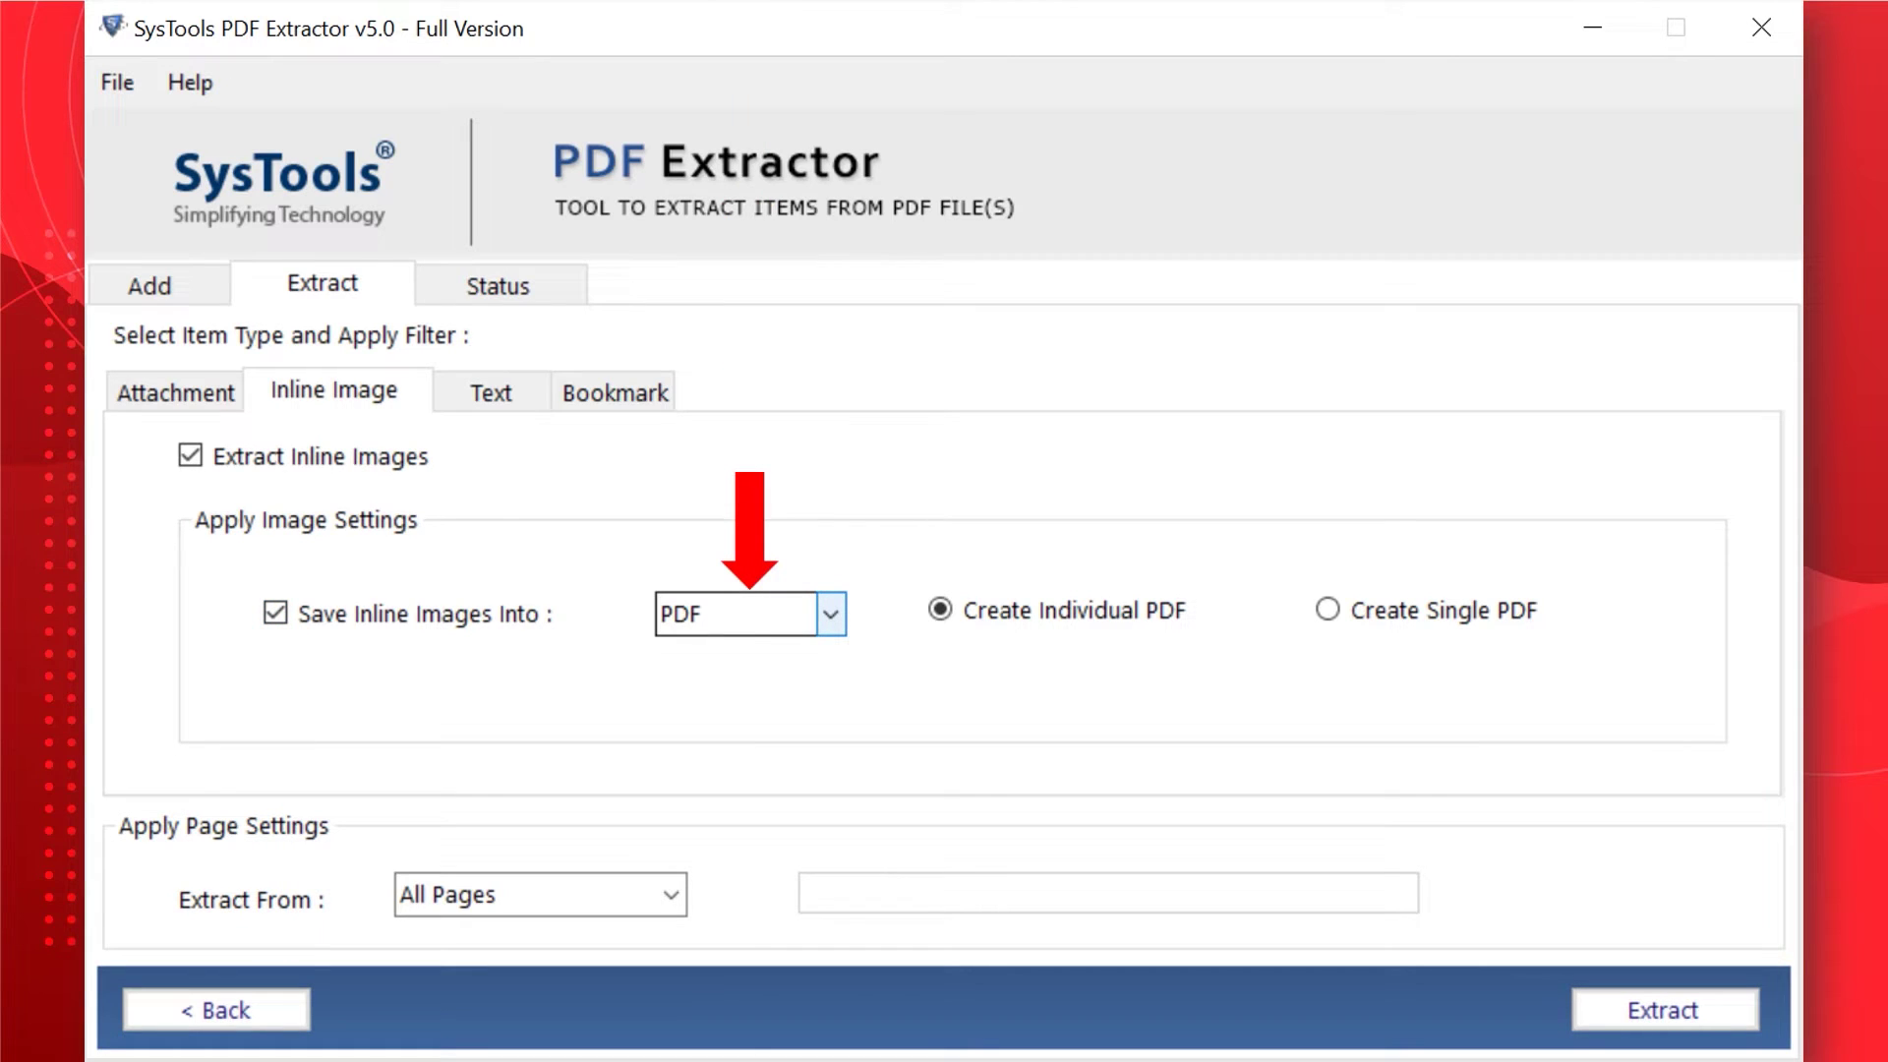
{"action": "left_click", "coordinate": [831, 614]}
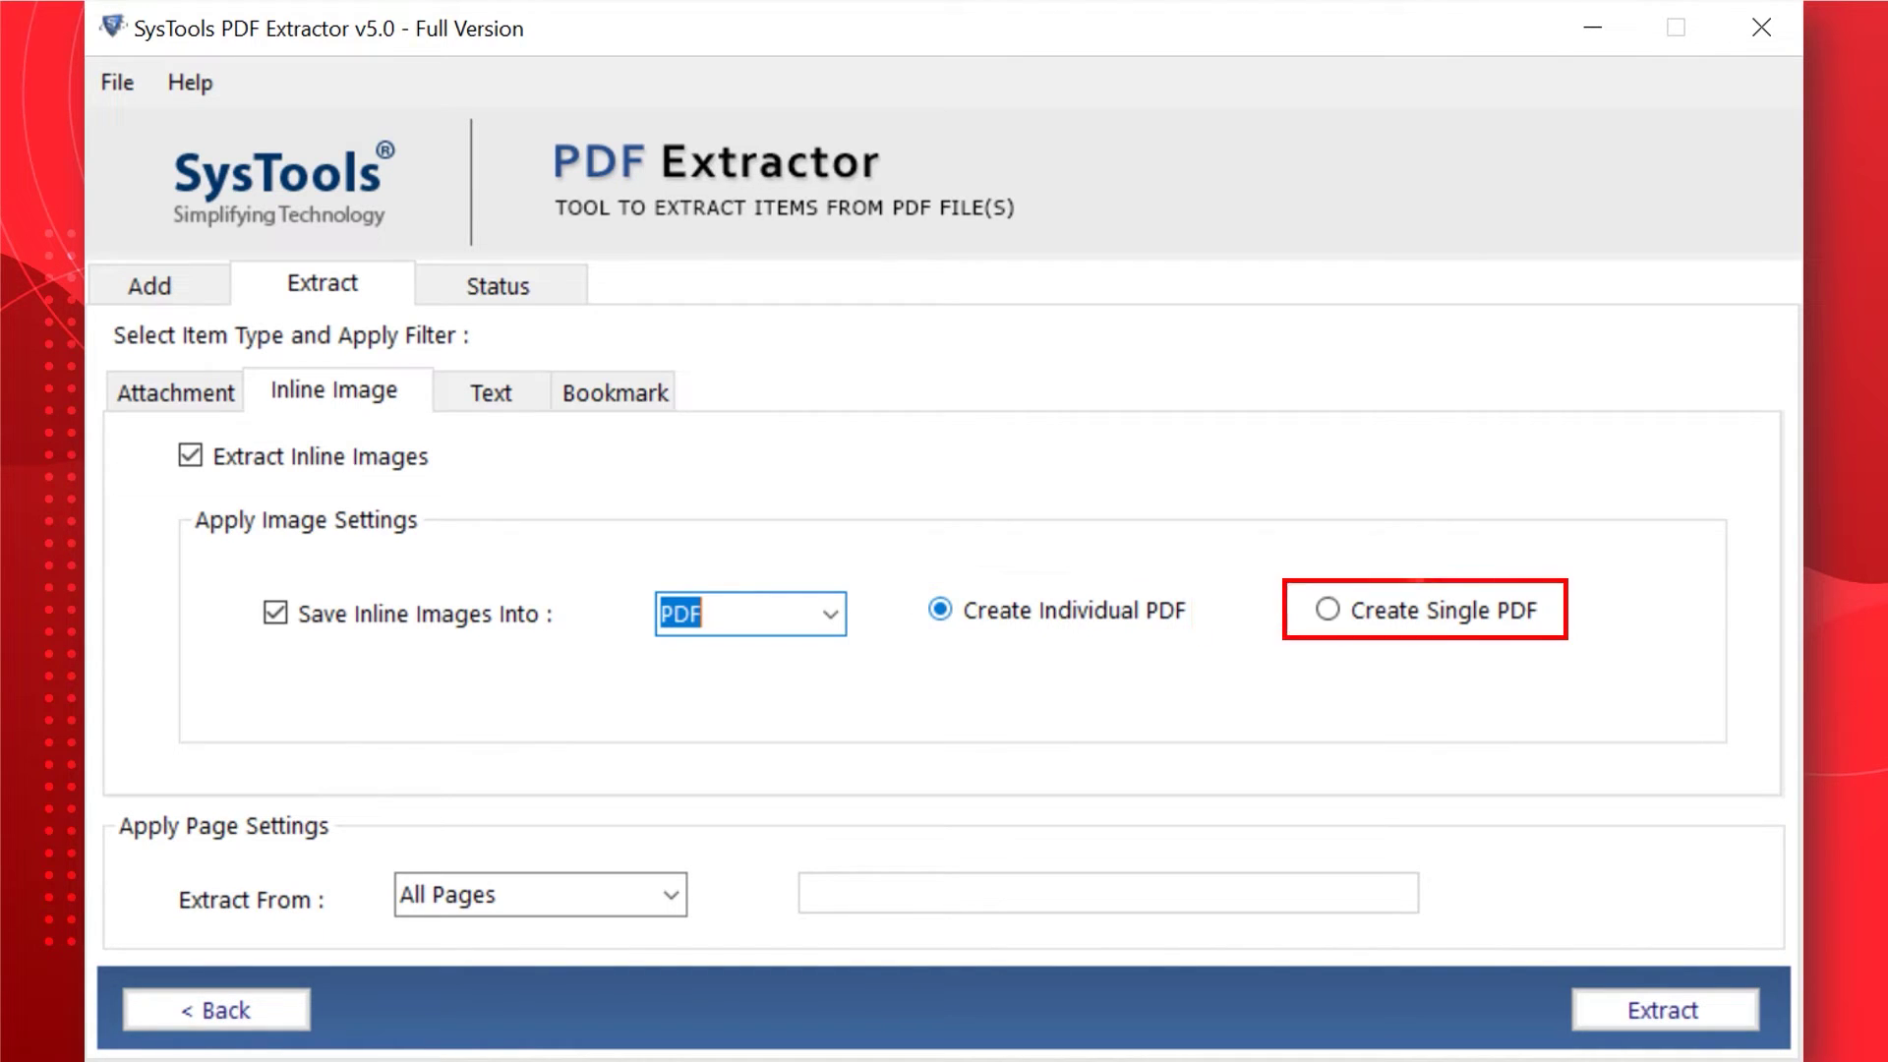
{"action": "left_click", "coordinate": [1327, 609]}
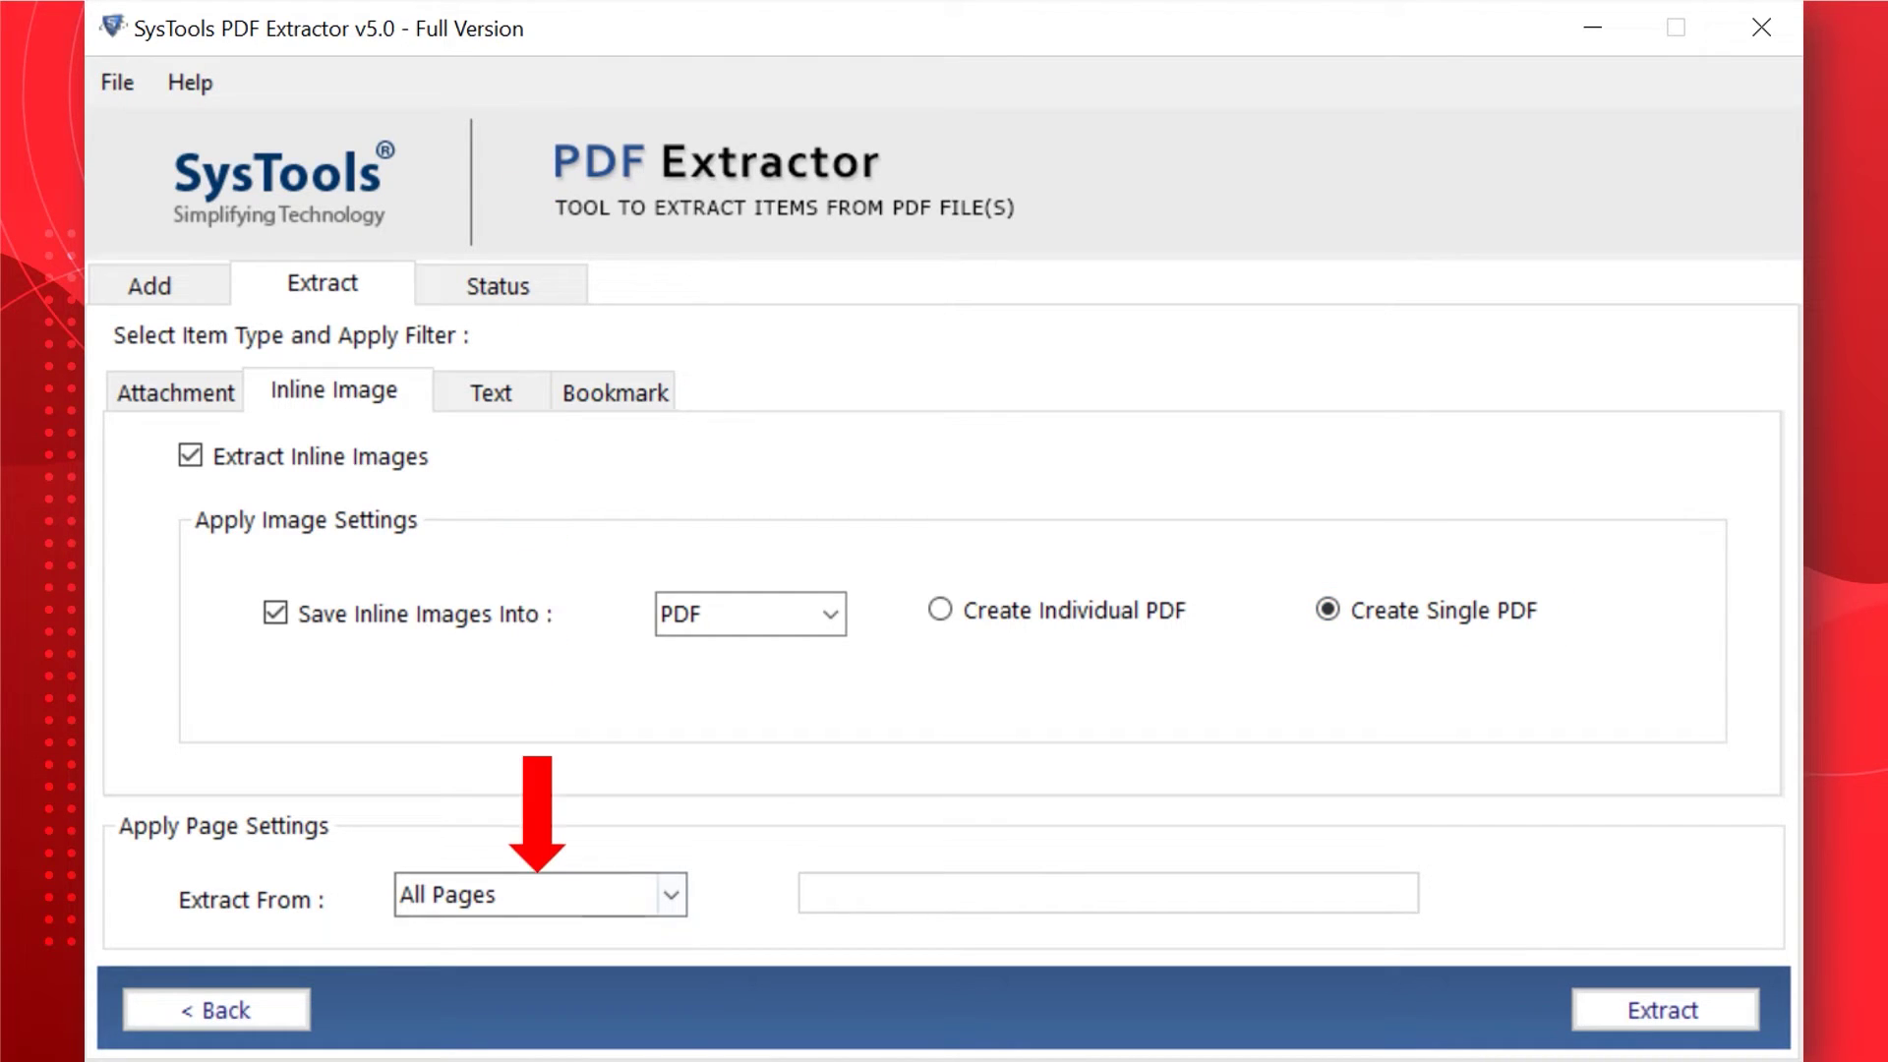
{"action": "left_click", "coordinate": [672, 894]}
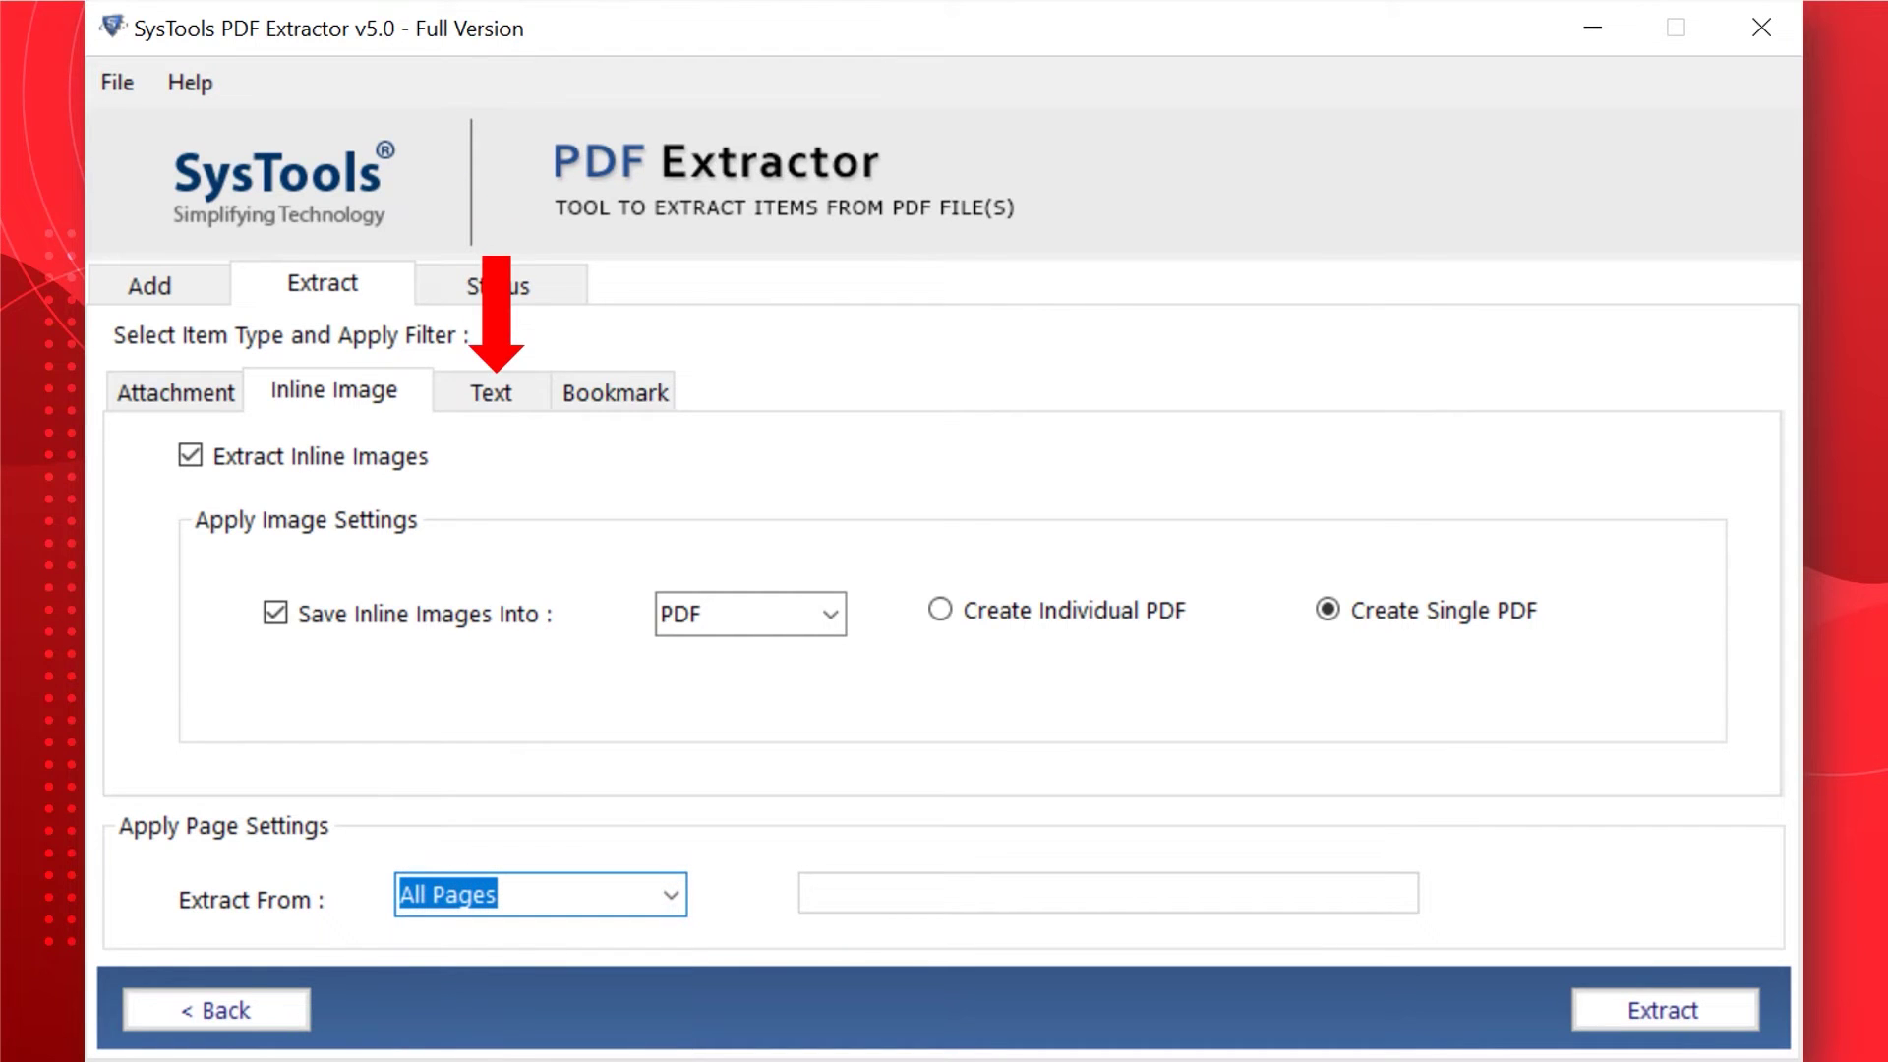
- Enable text extraction from all pages, maintaining formatting and page numbers at the Top position
{"action": "left_click", "coordinate": [492, 393]}
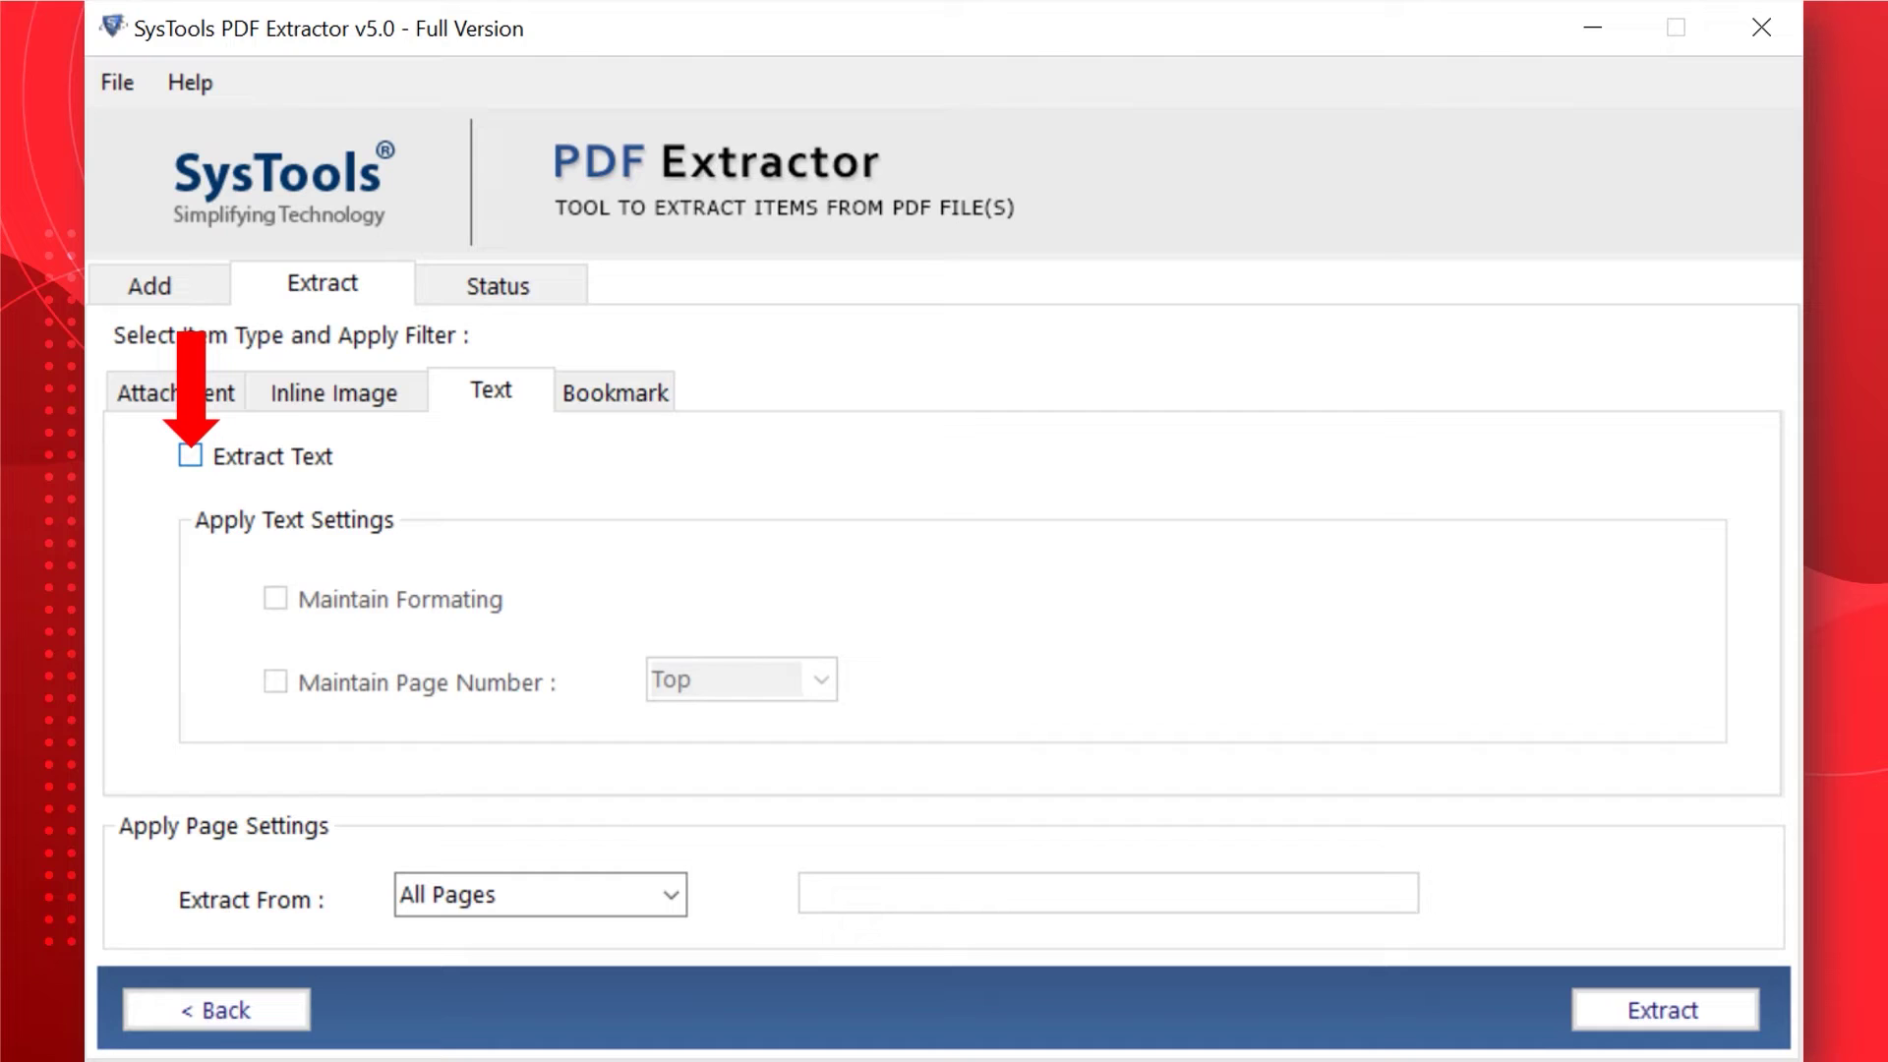
{"action": "left_click", "coordinate": [190, 456]}
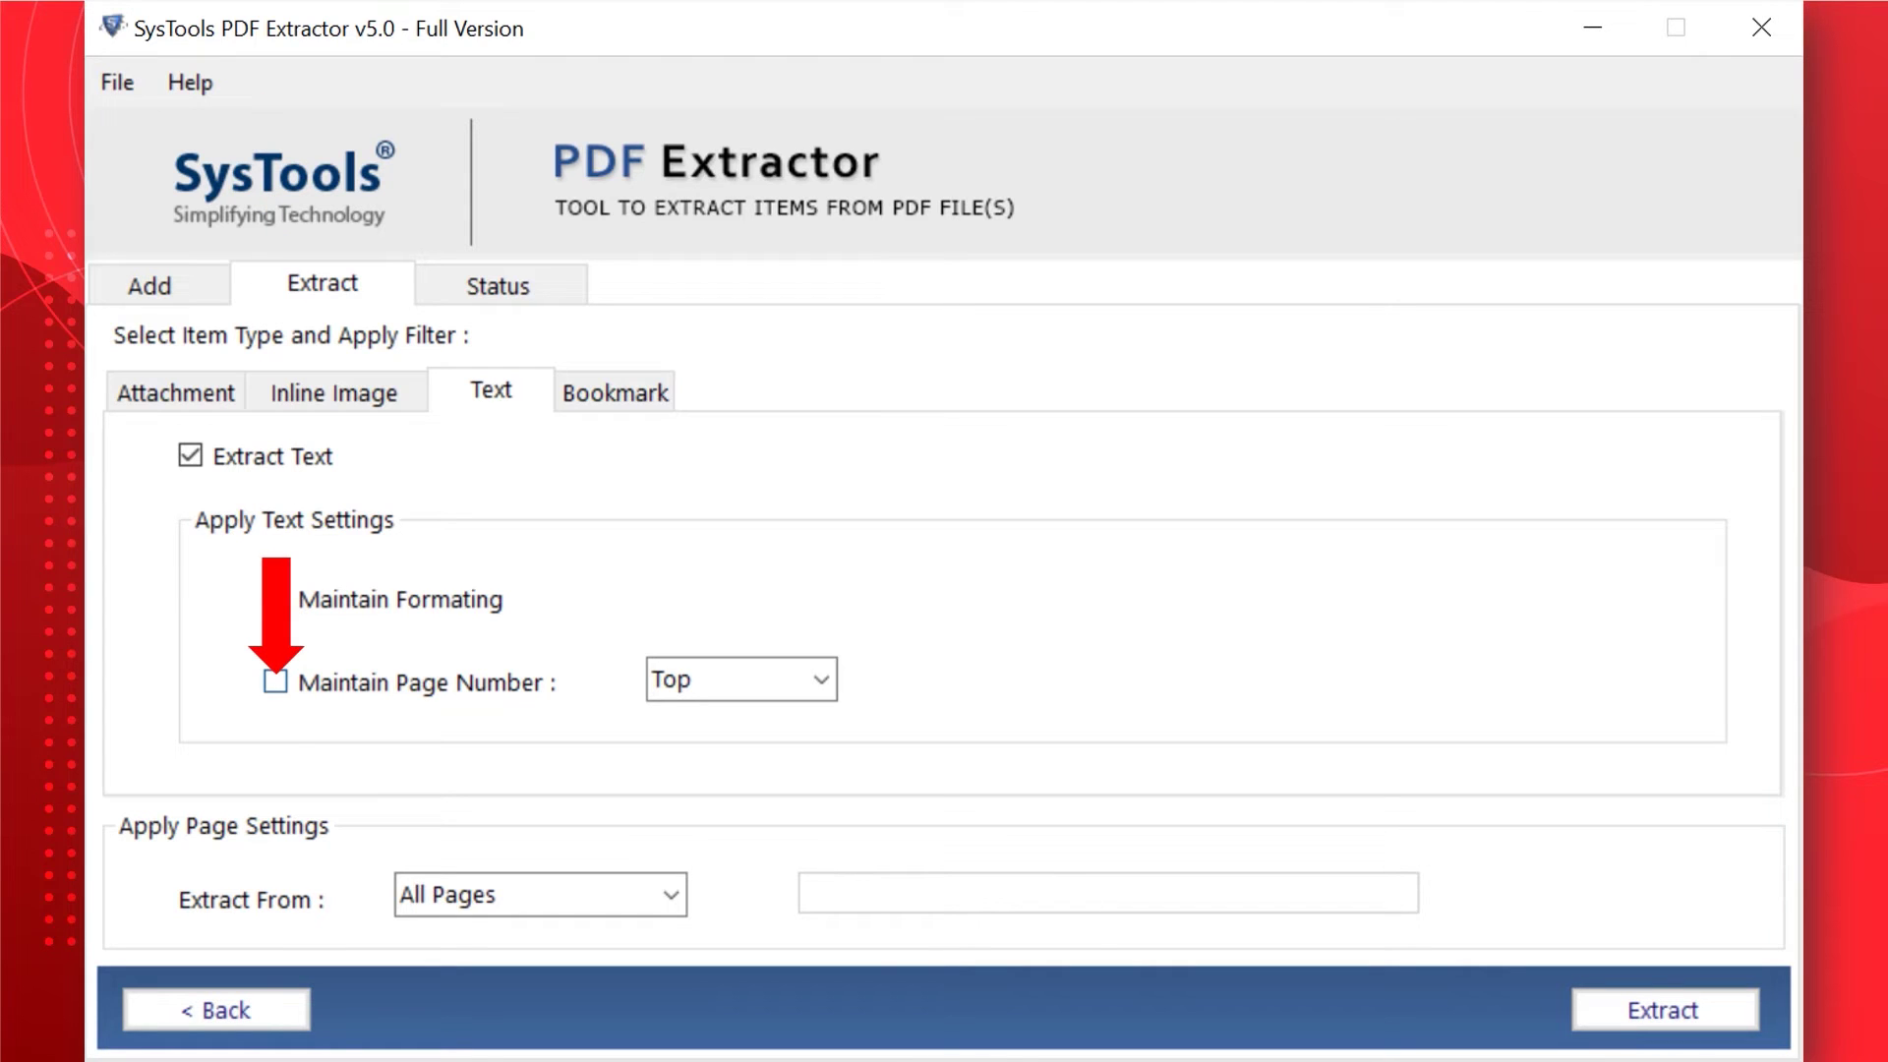
{"action": "left_click", "coordinate": [276, 681]}
{"action": "left_click", "coordinate": [822, 680]}
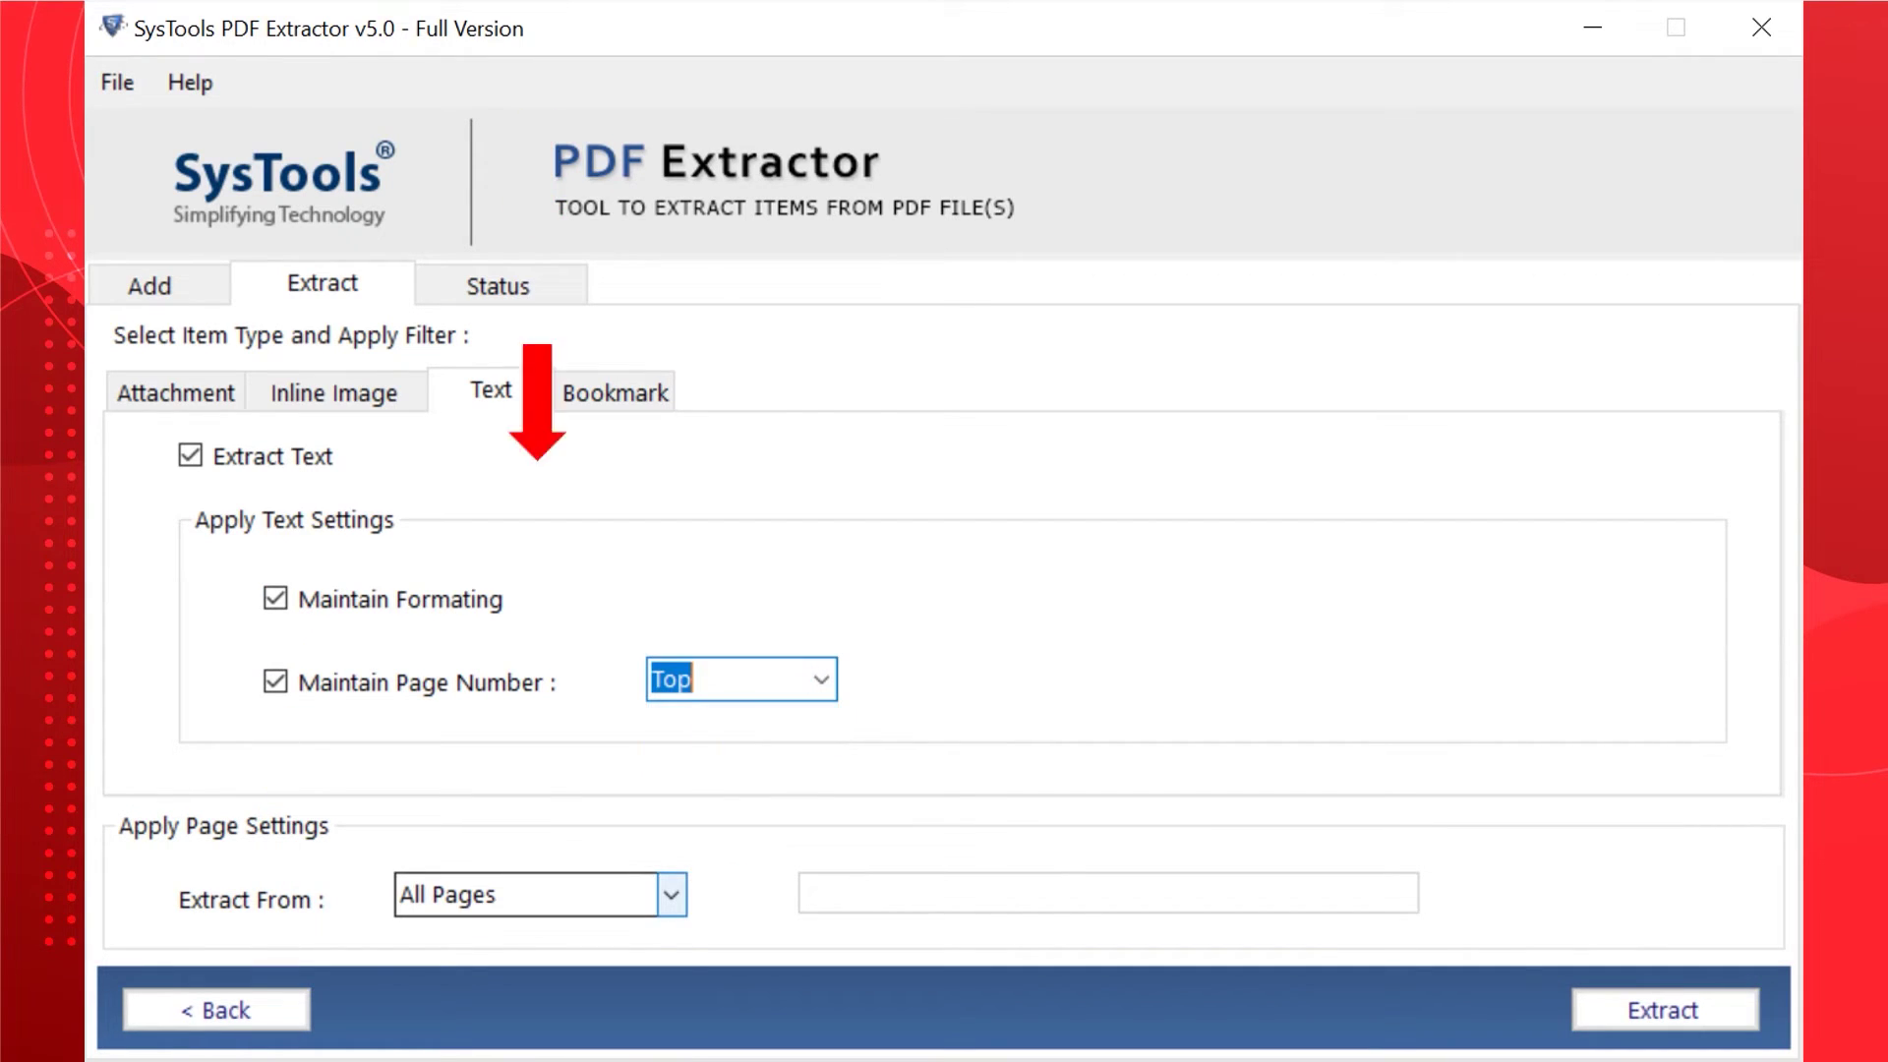
{"action": "left_click", "coordinate": [672, 895]}
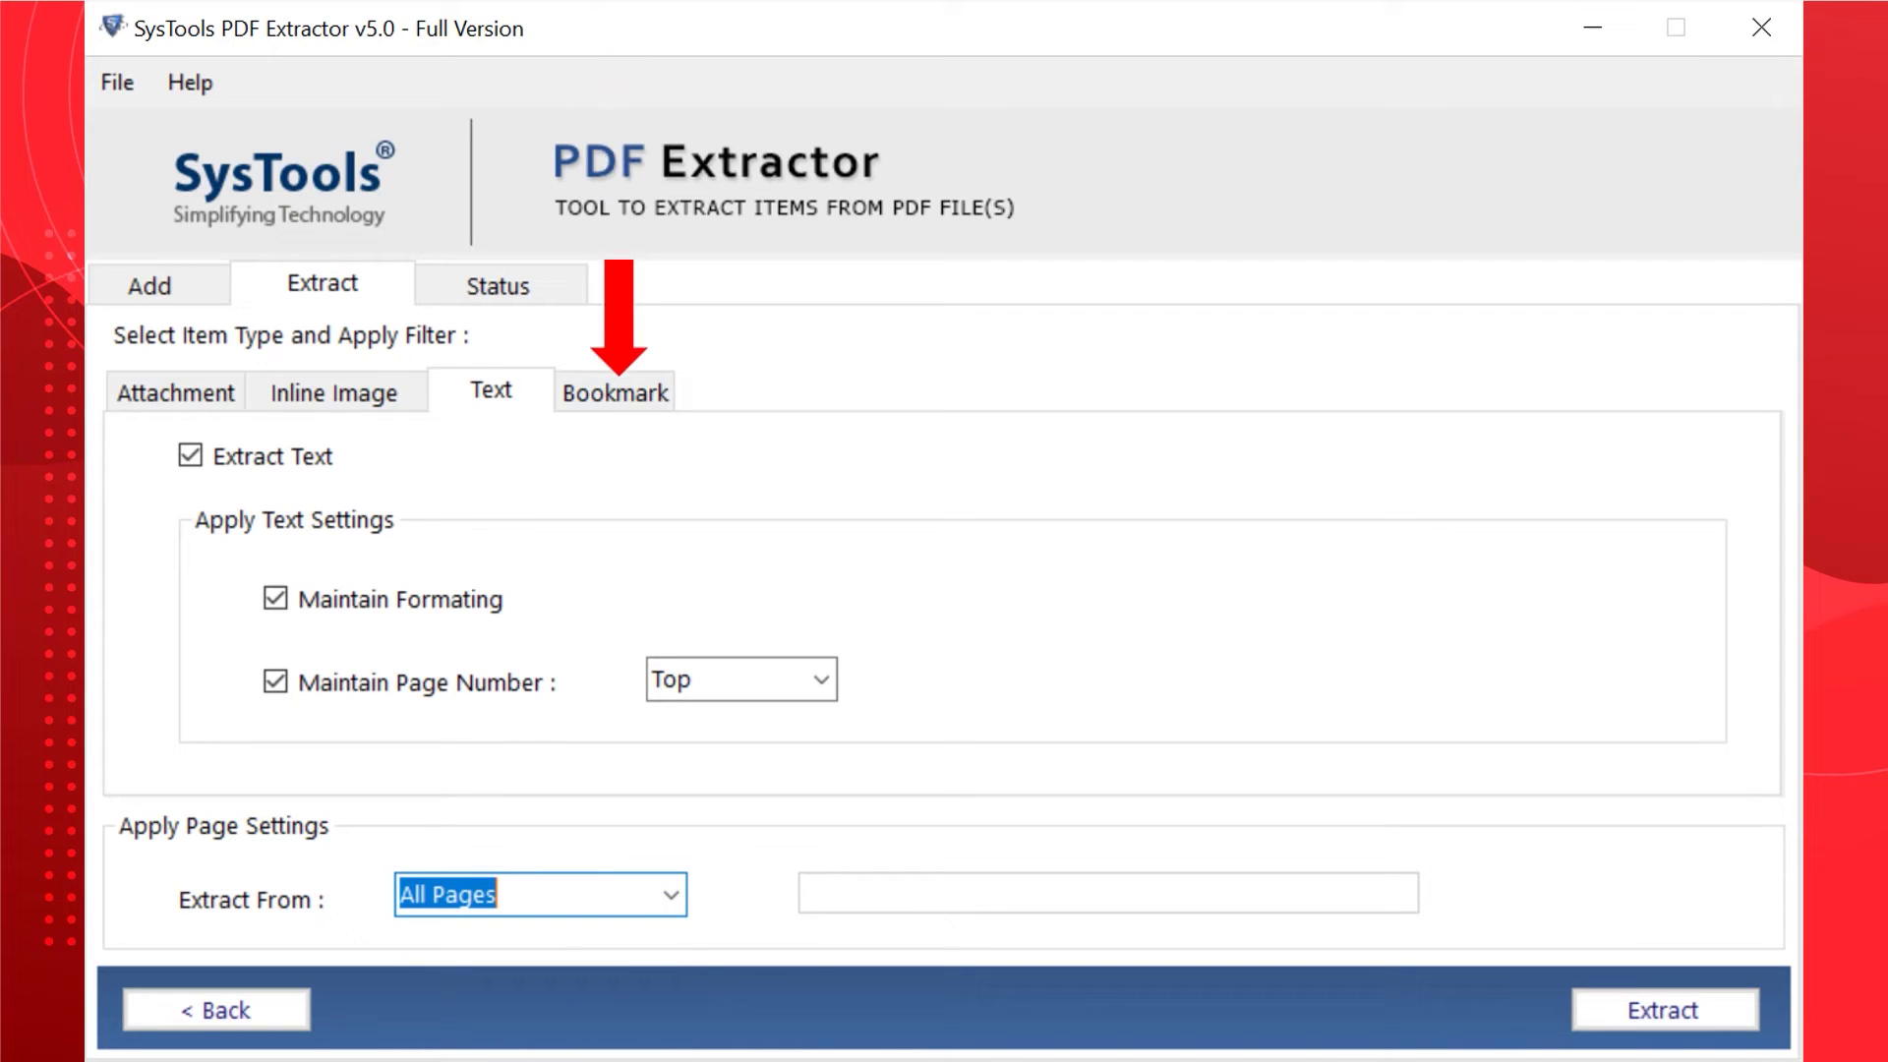
- Enable bookmark extraction, saving each bookmark's pages into an individual PDF
{"action": "left_click", "coordinate": [616, 392]}
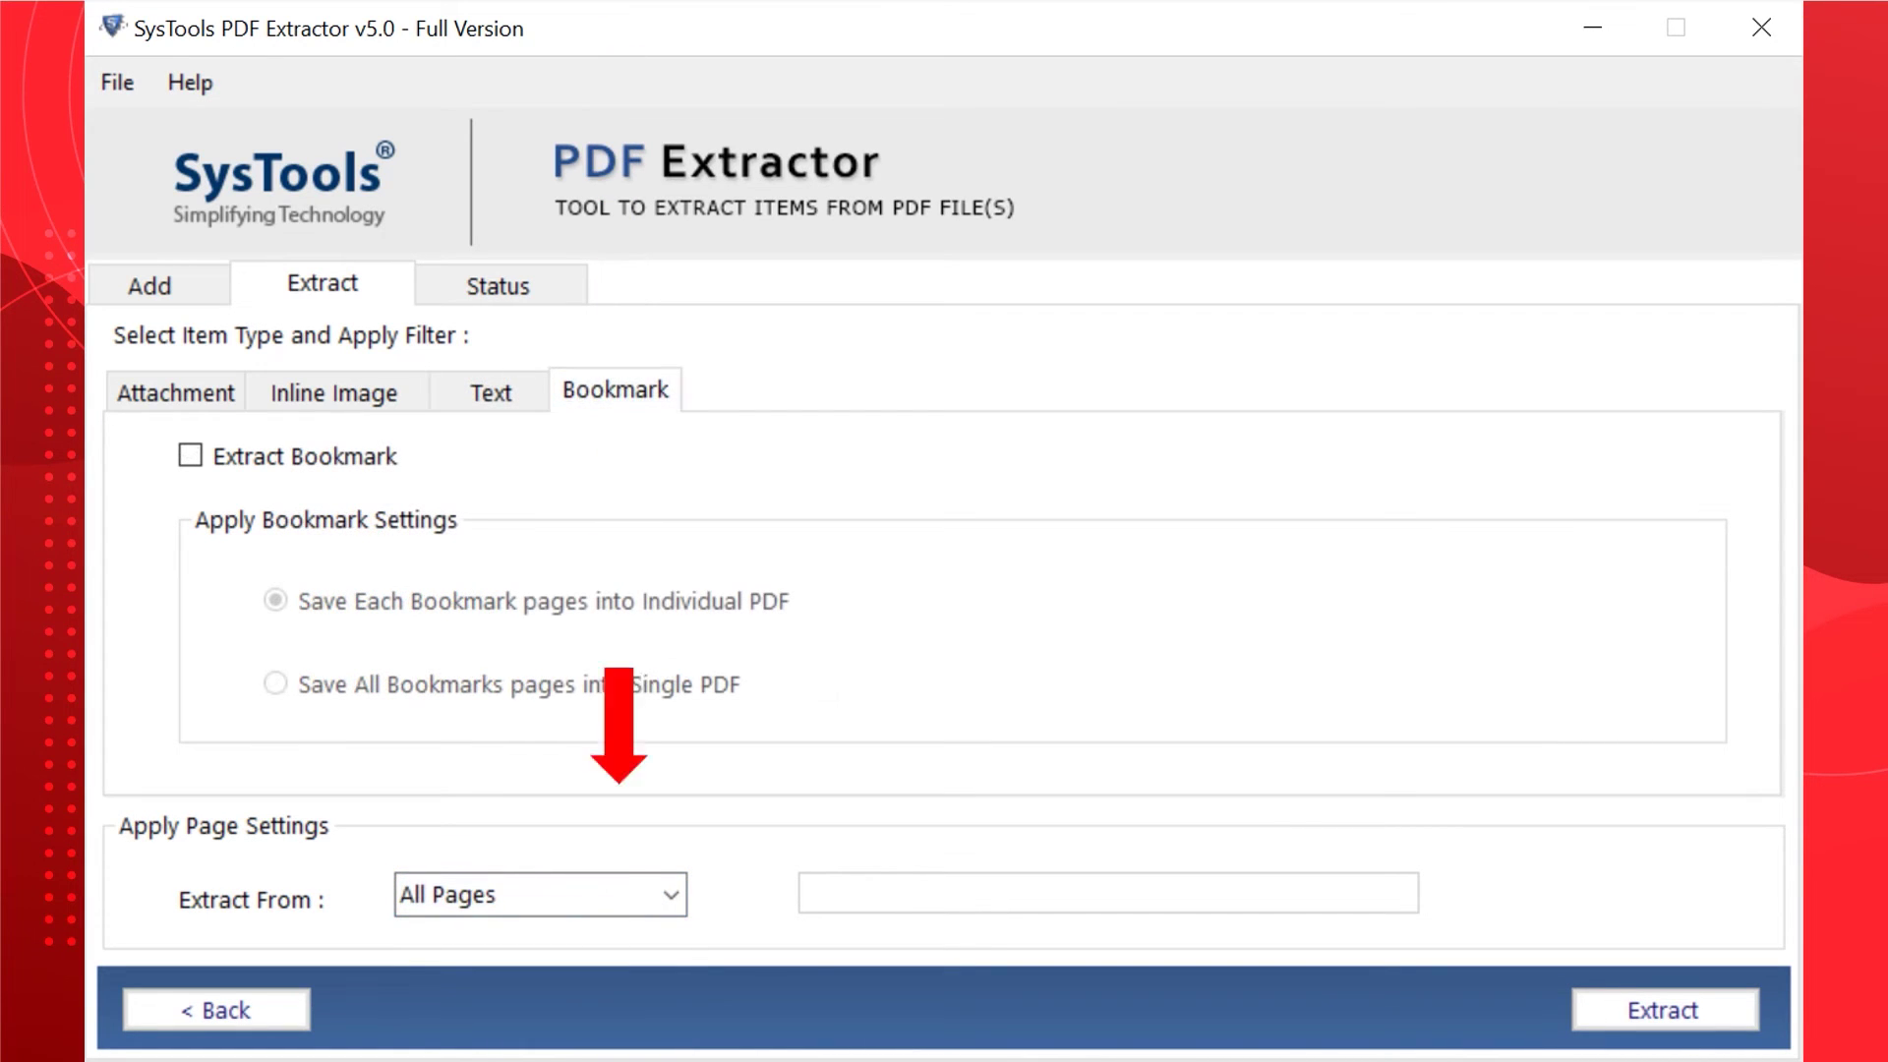
{"action": "left_click", "coordinate": [190, 455]}
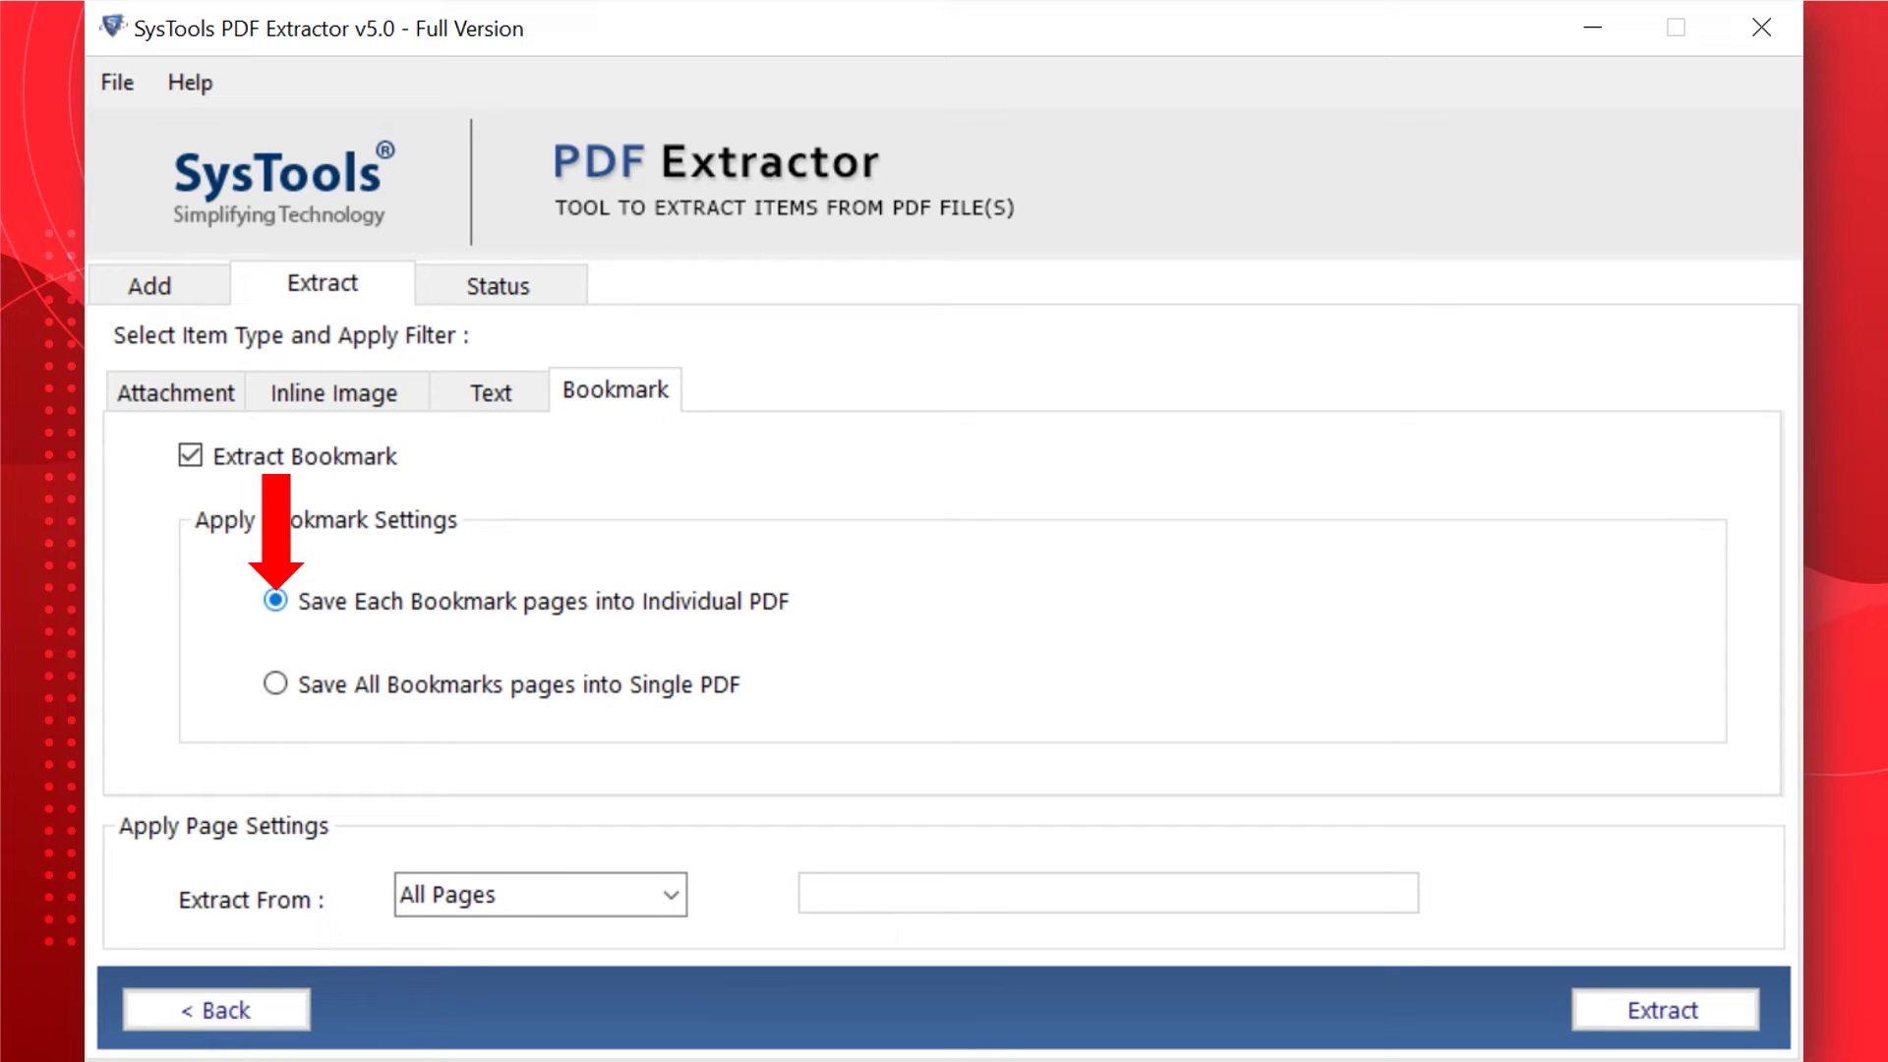
{"action": "left_click", "coordinate": [275, 684]}
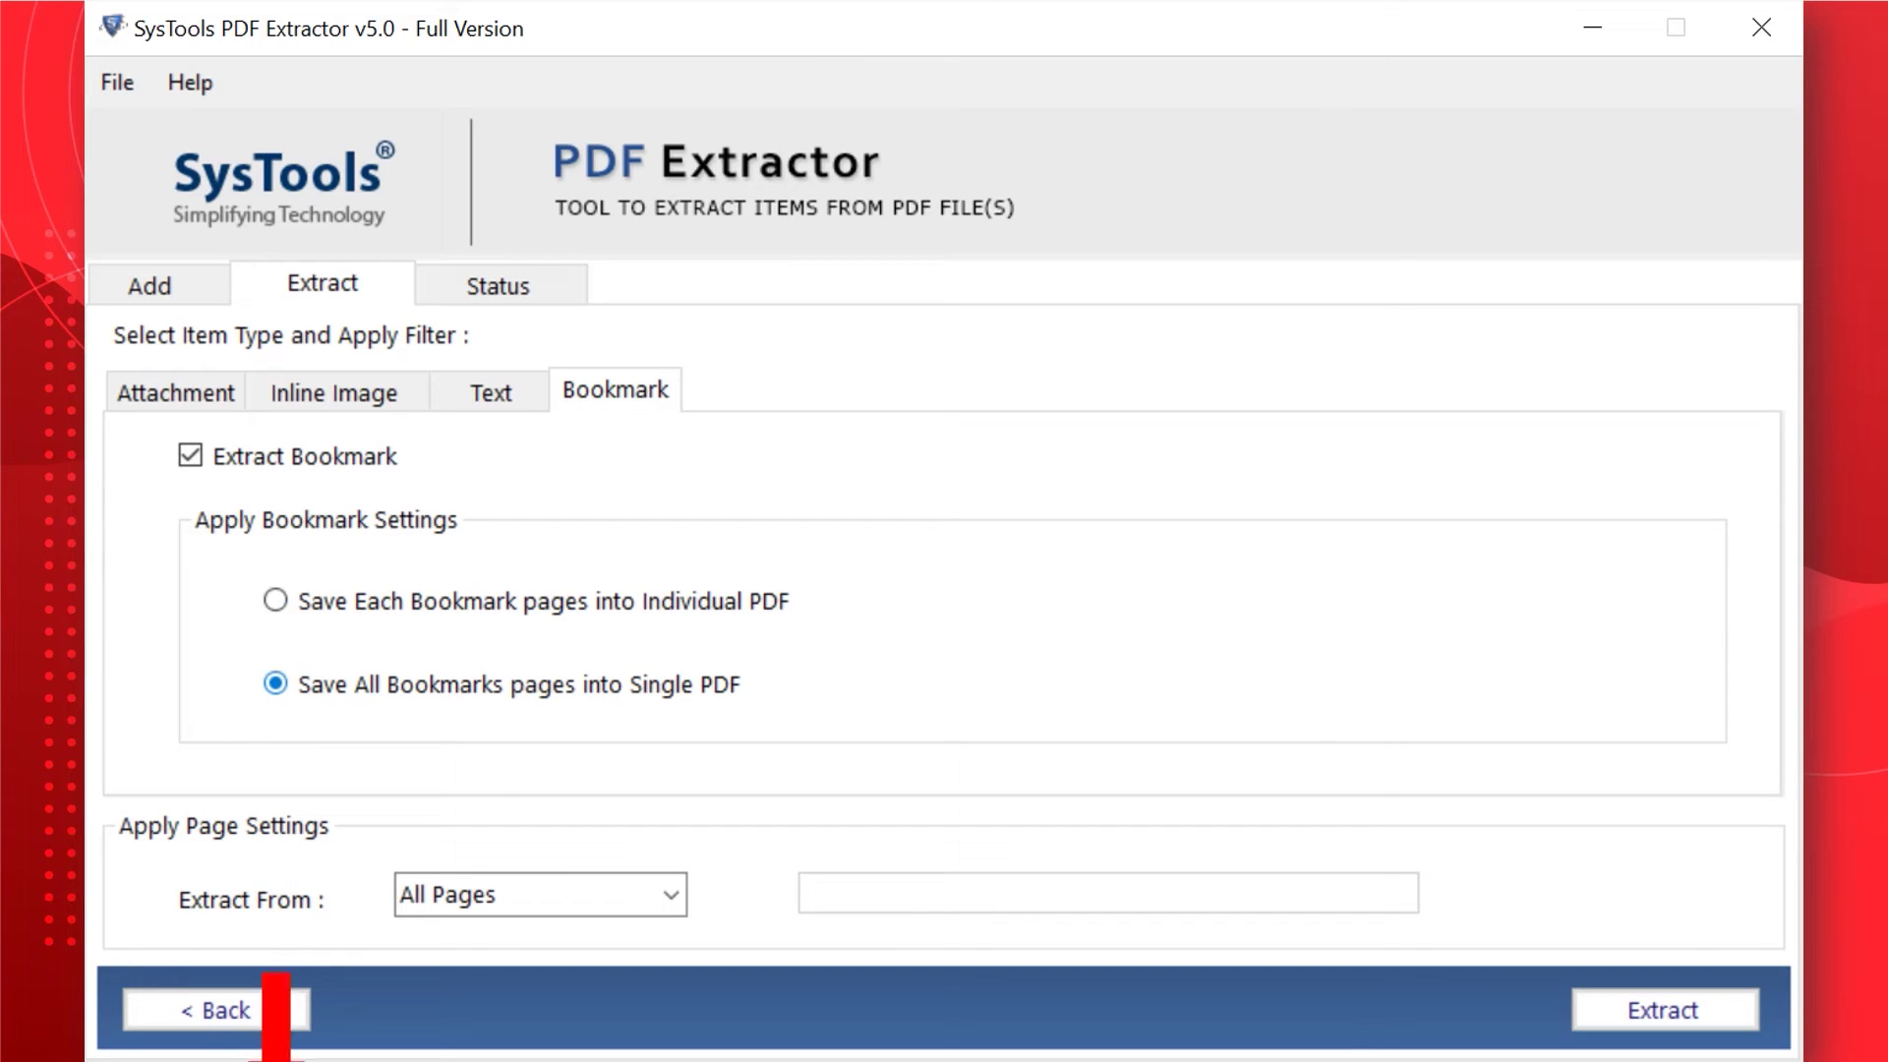
{"action": "left_click", "coordinate": [276, 600]}
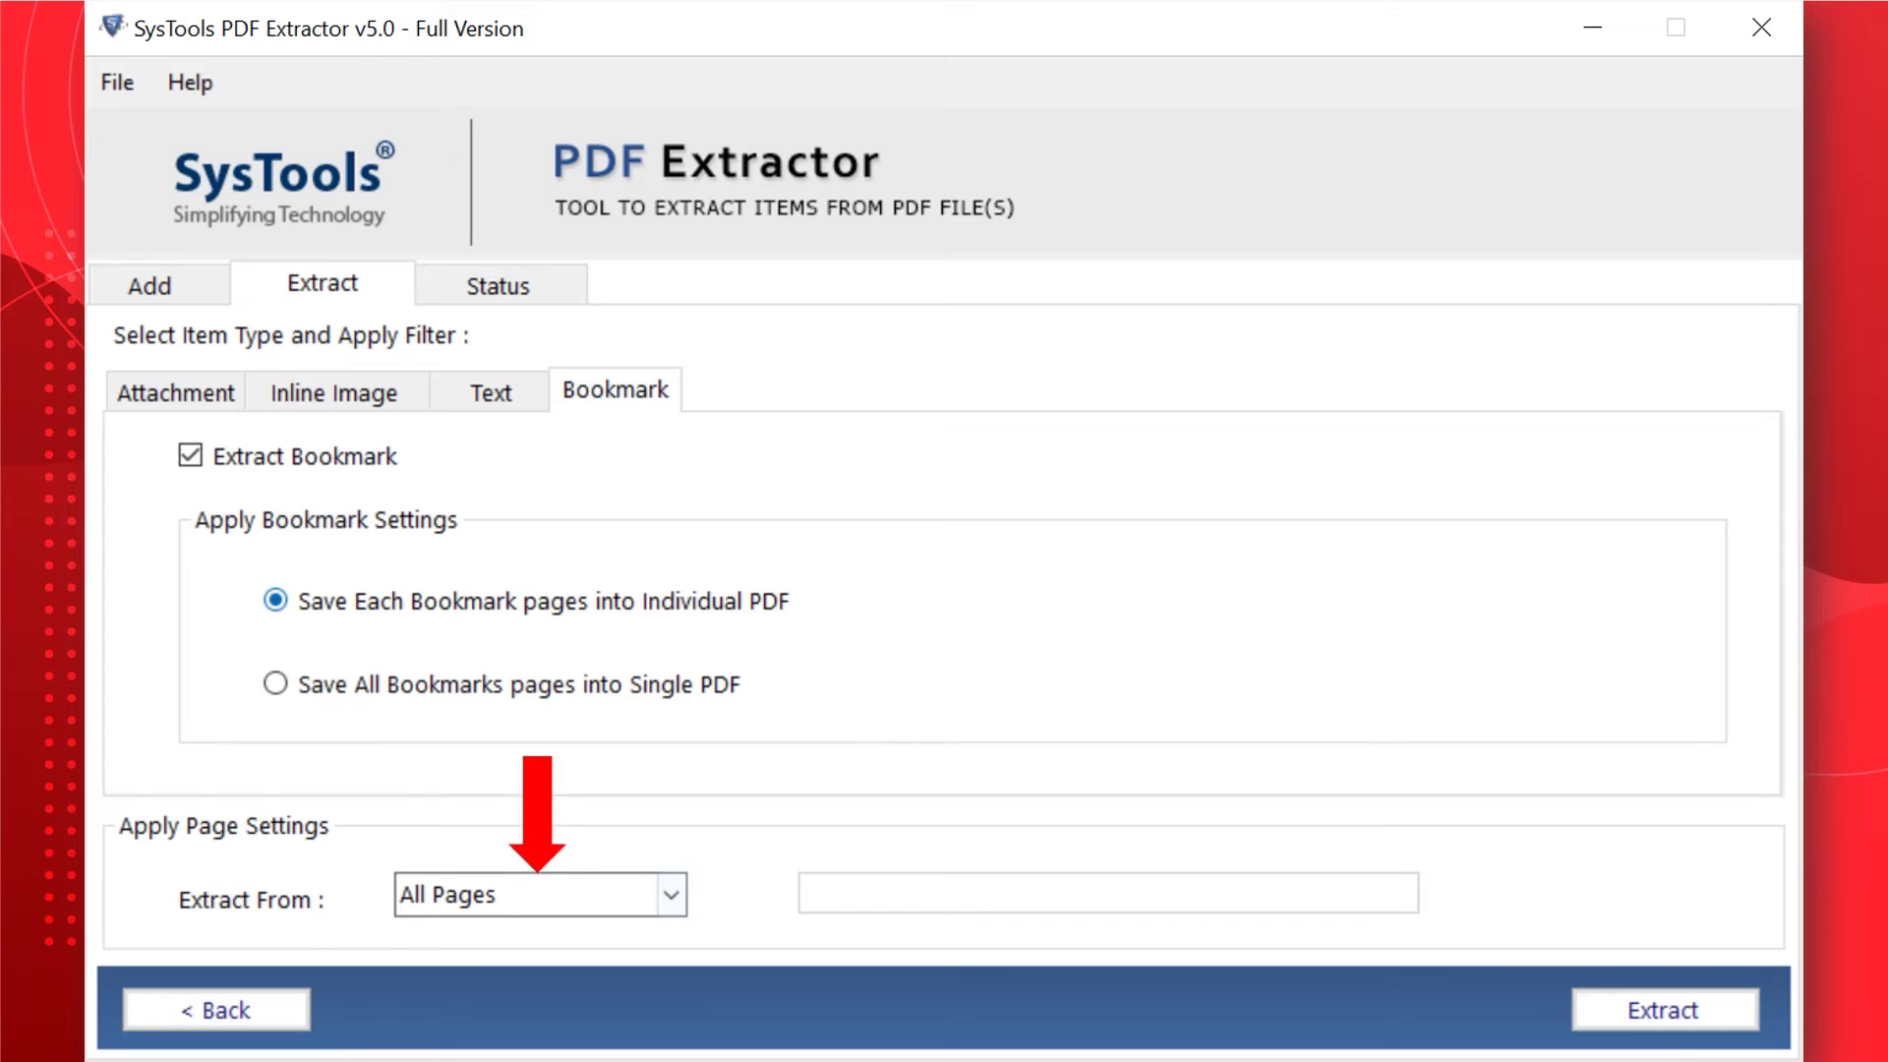
- Apply the bookmark extraction to all pages, and run the extraction of the PDF files through to completion
{"action": "left_click", "coordinate": [672, 895]}
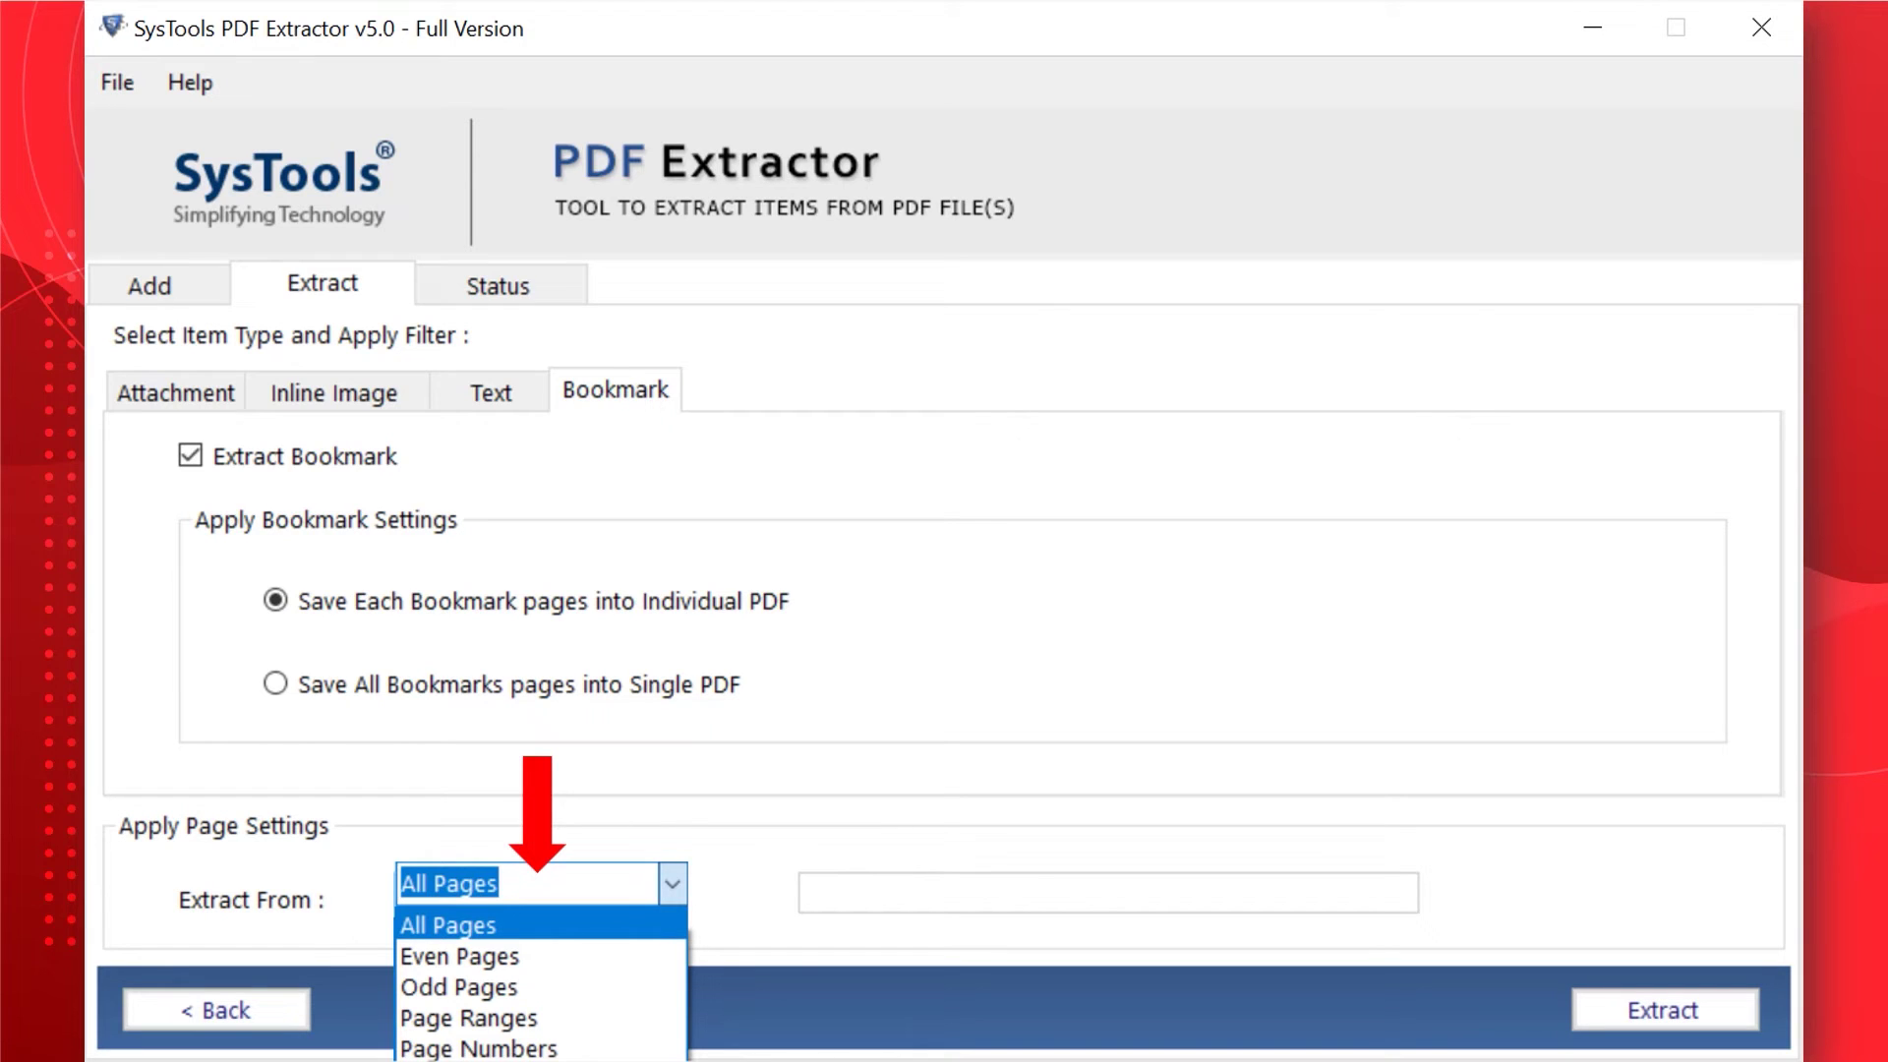
{"action": "left_click", "coordinate": [448, 925]}
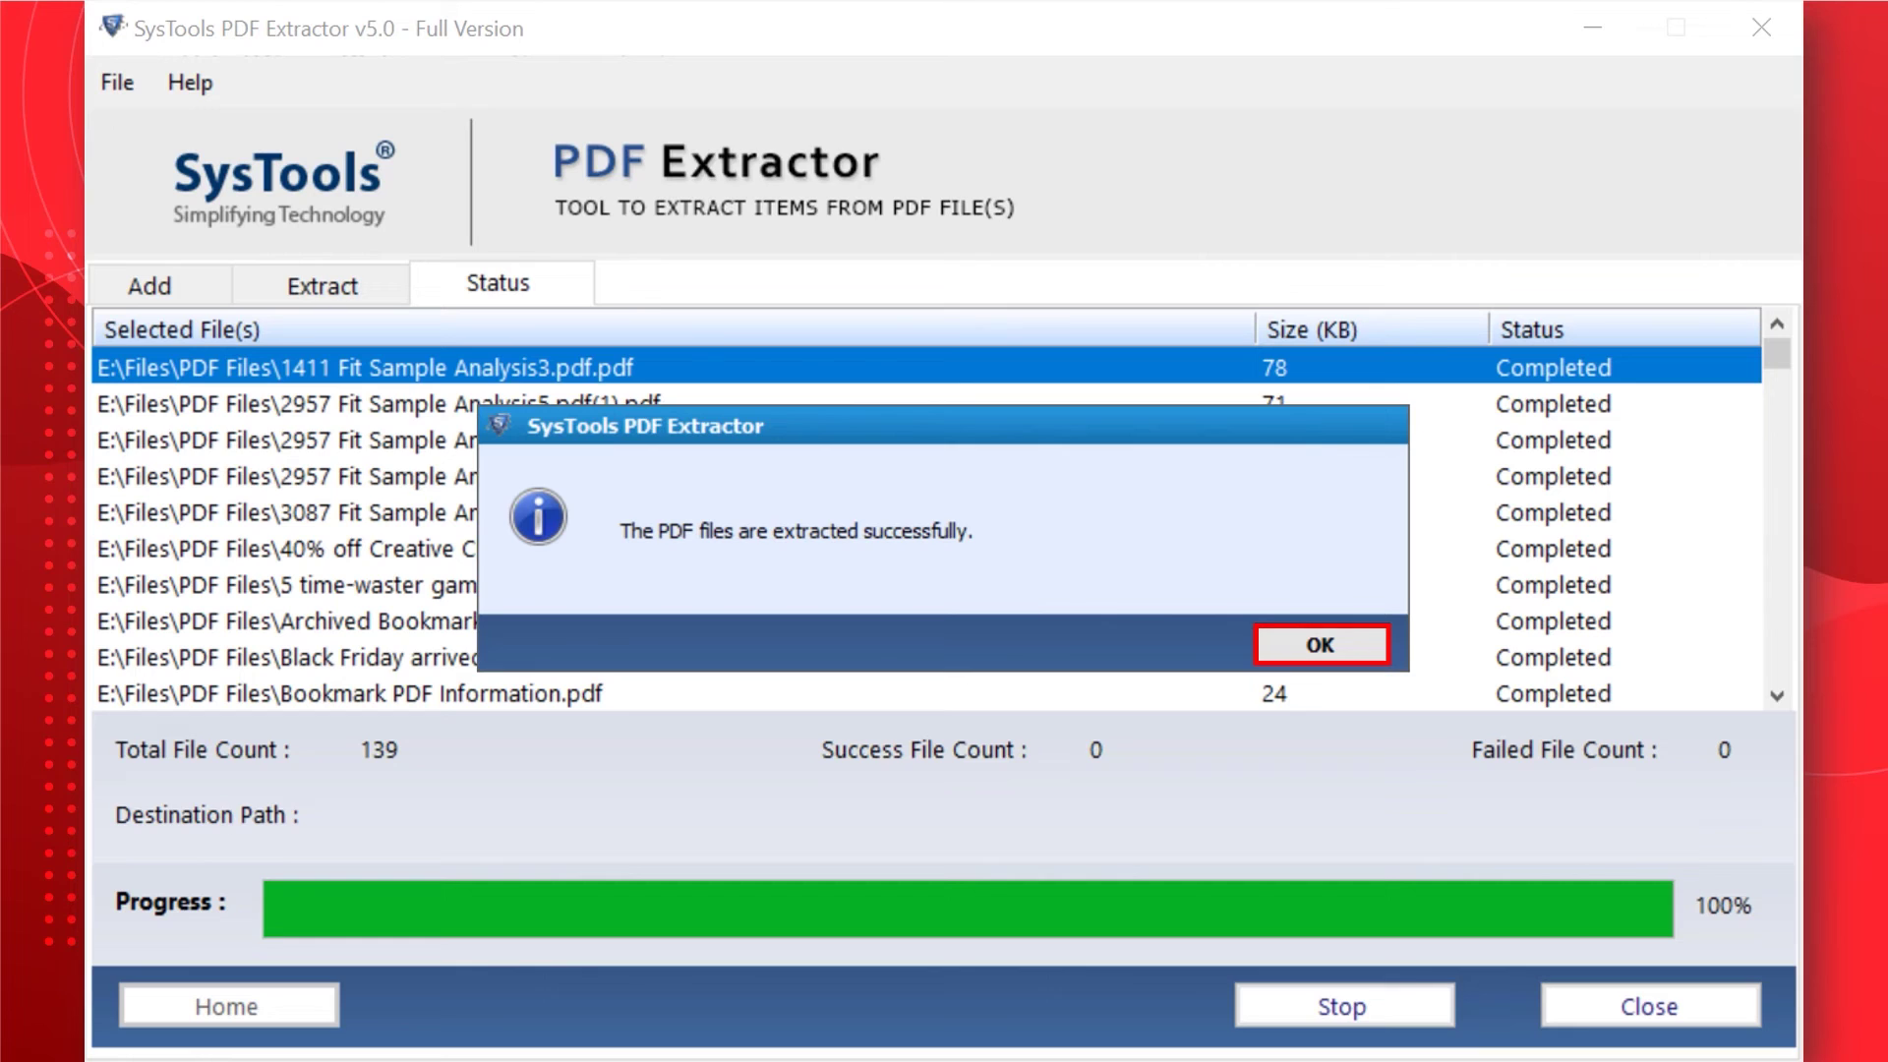
{"action": "key", "text": "Return"}
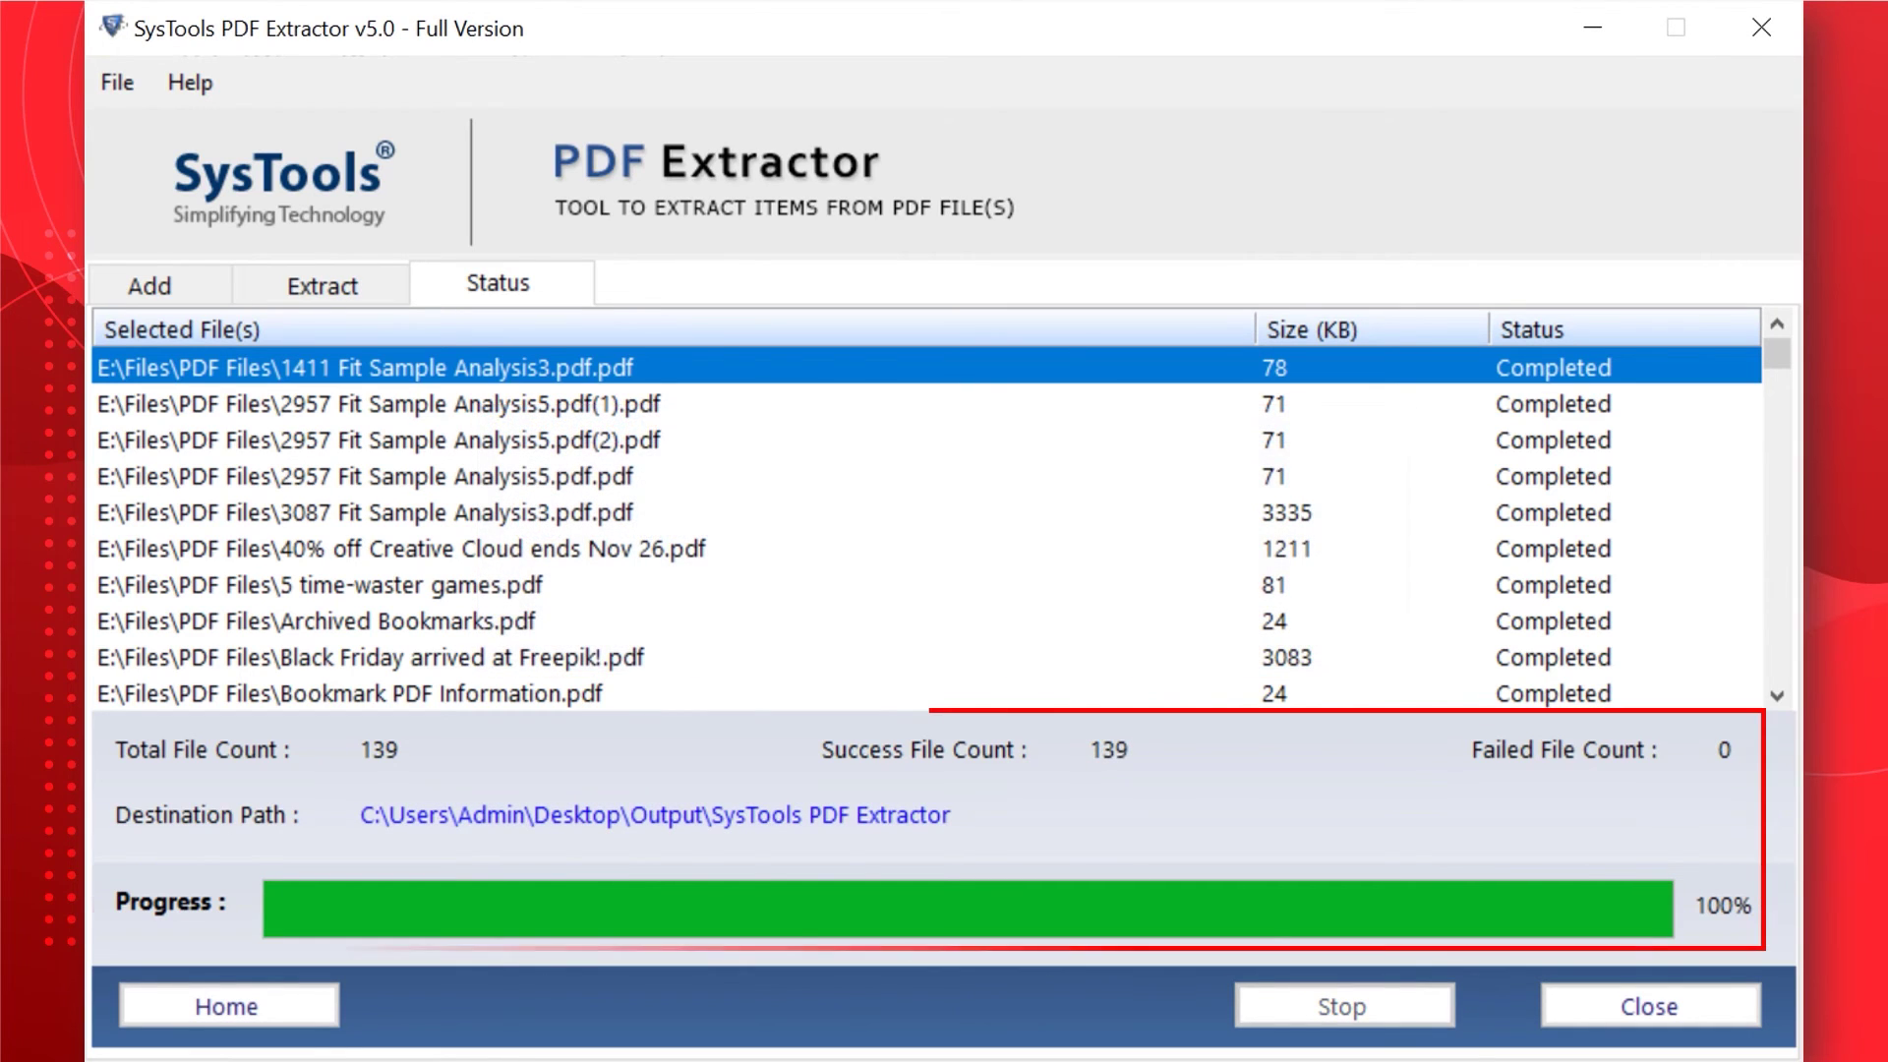